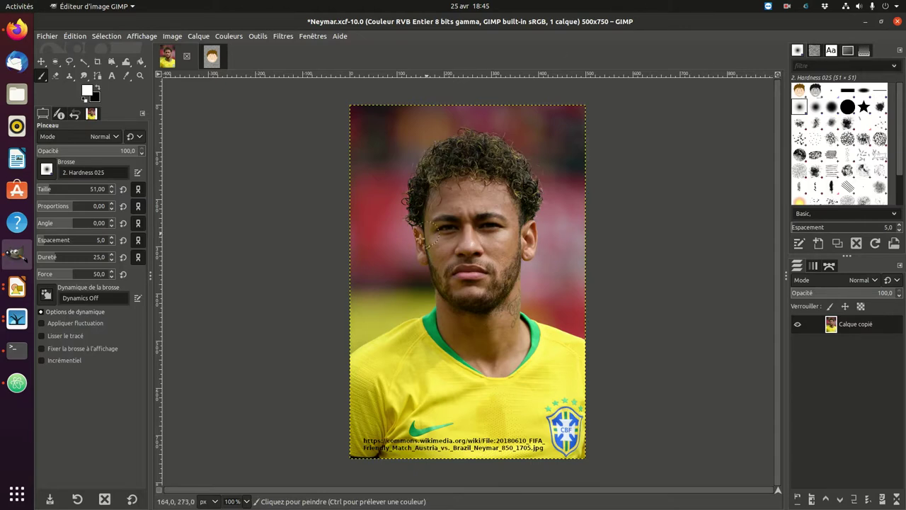
- Bring the cartoon avatar image to the front and expand the Free Select tool group
click(216, 60)
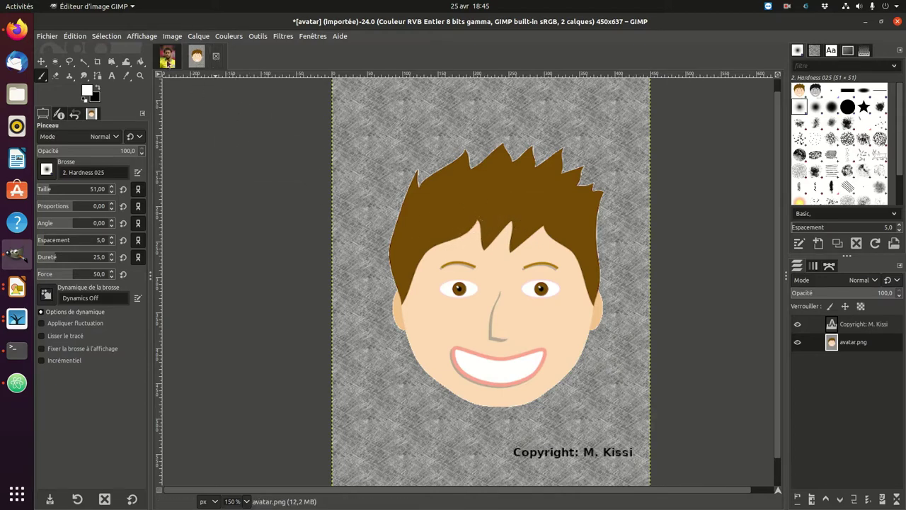
click(167, 58)
click(209, 58)
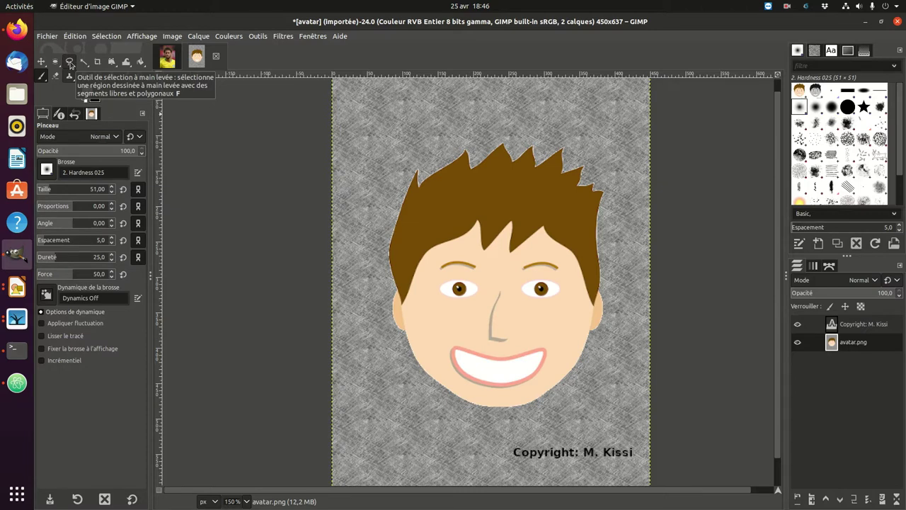
click(70, 63)
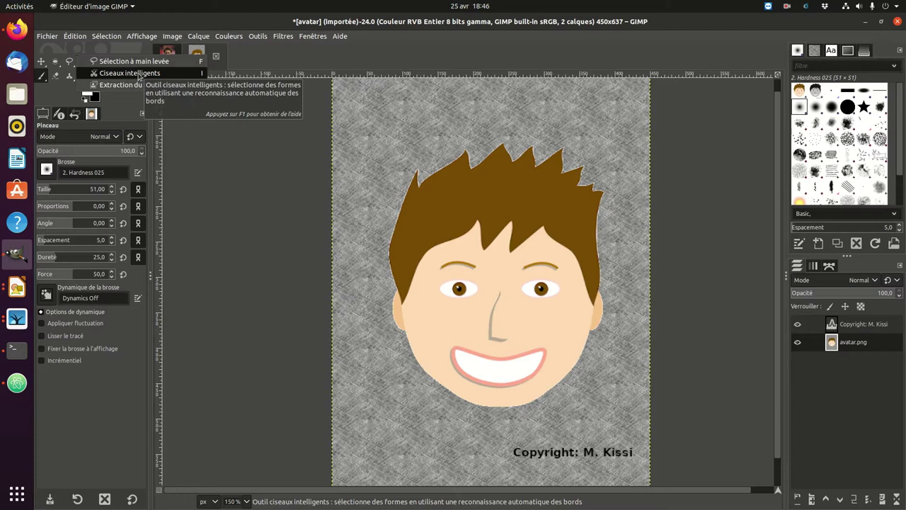
- Choose Intelligent Scissors (Ciseaux intelligents) and zoom in on the avatar's hair
click(139, 74)
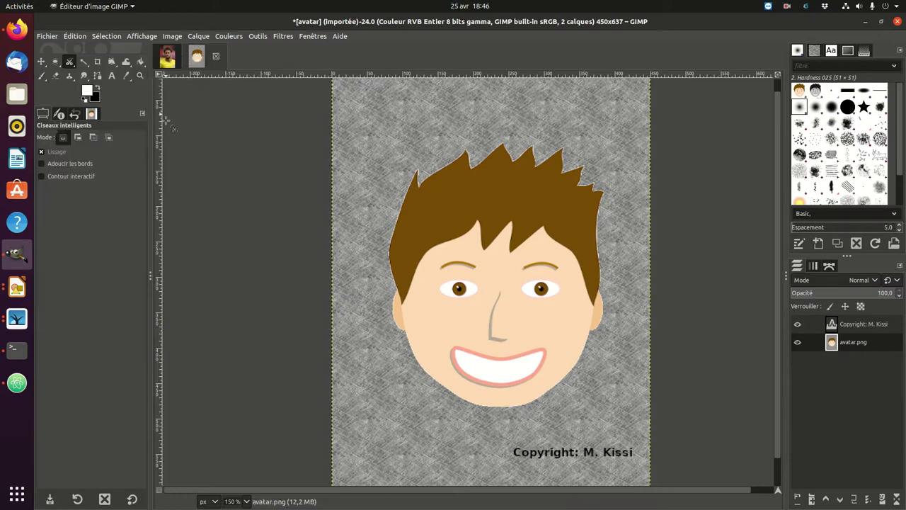
scroll(419, 173, up, 1)
scroll(420, 177, up, 1)
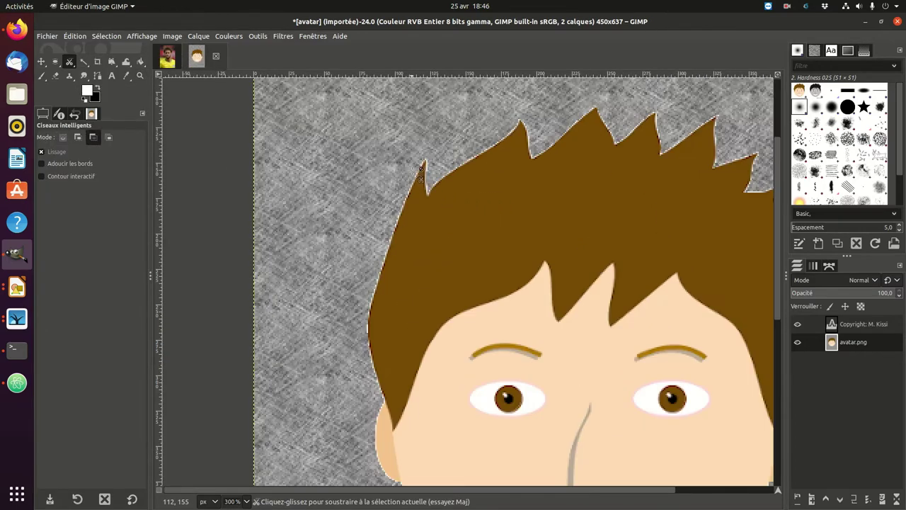
scroll(424, 169, up, 1)
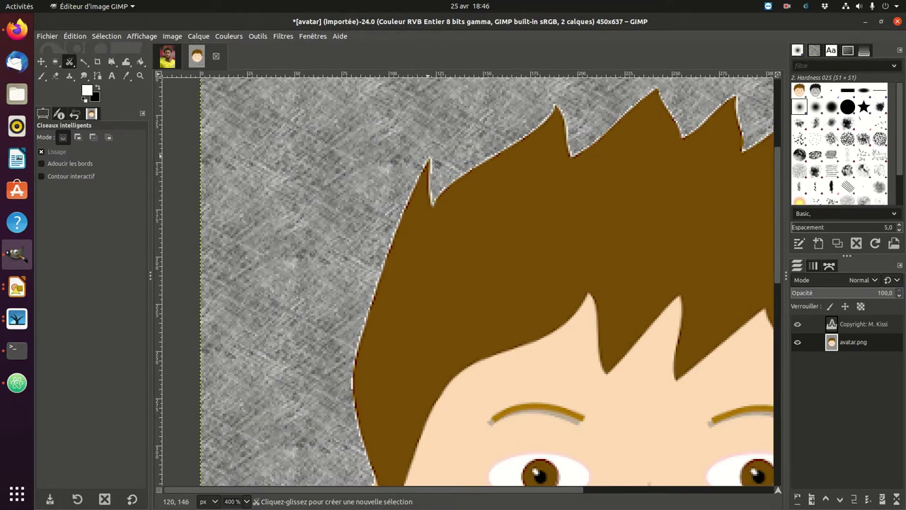
- Anchor the scissors outline at the left hair tip, its base, and the next spike tip
click(428, 159)
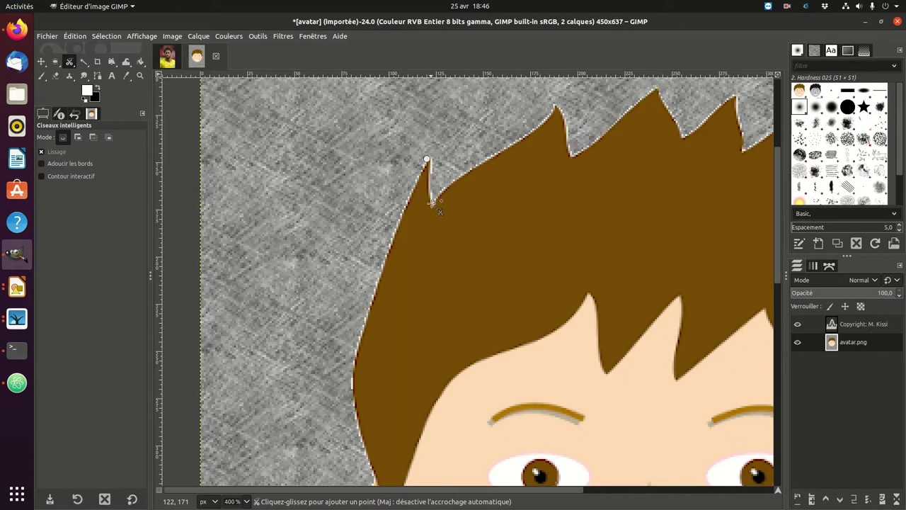
click(432, 203)
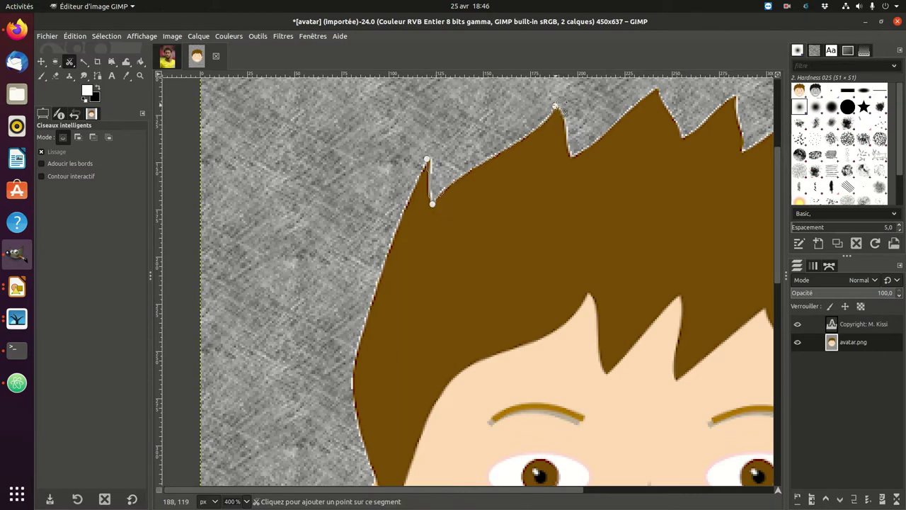
click(556, 106)
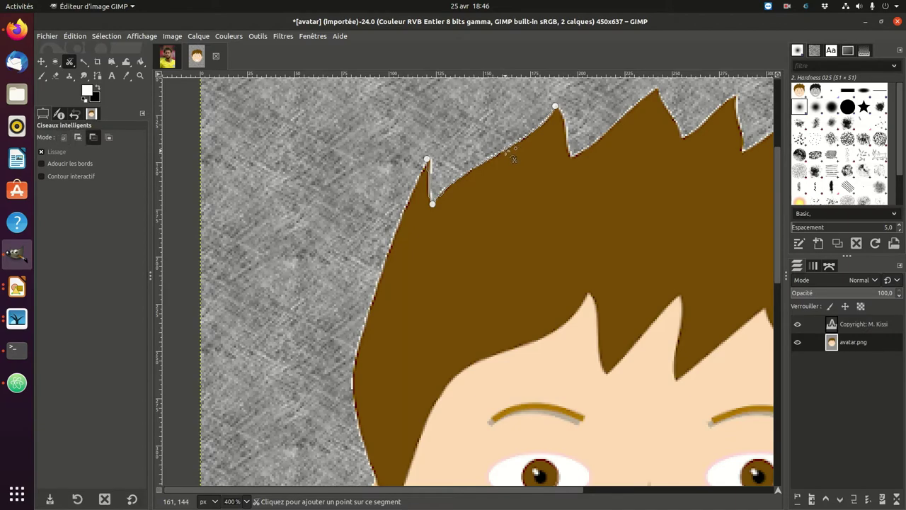
ctrl+scroll(509, 156, up, 1)
ctrl+scroll(505, 153, up, 1)
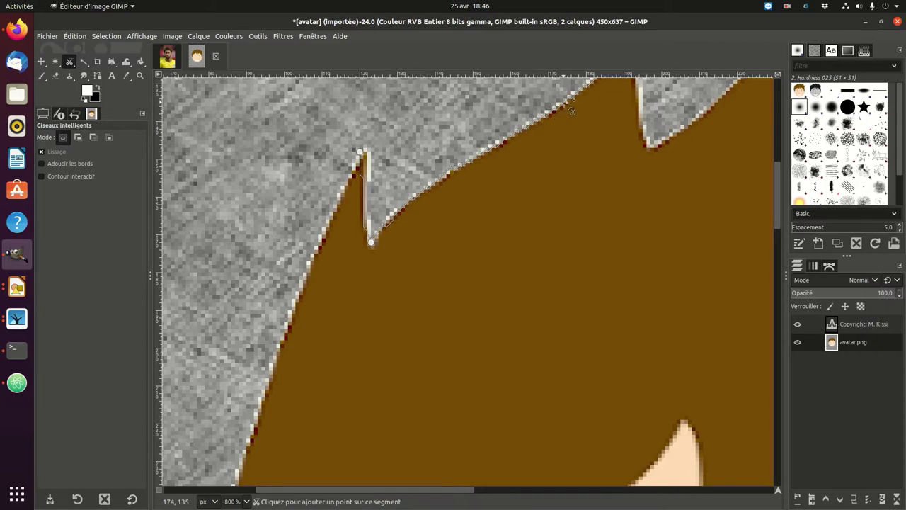
ctrl+scroll(579, 101, down, 1)
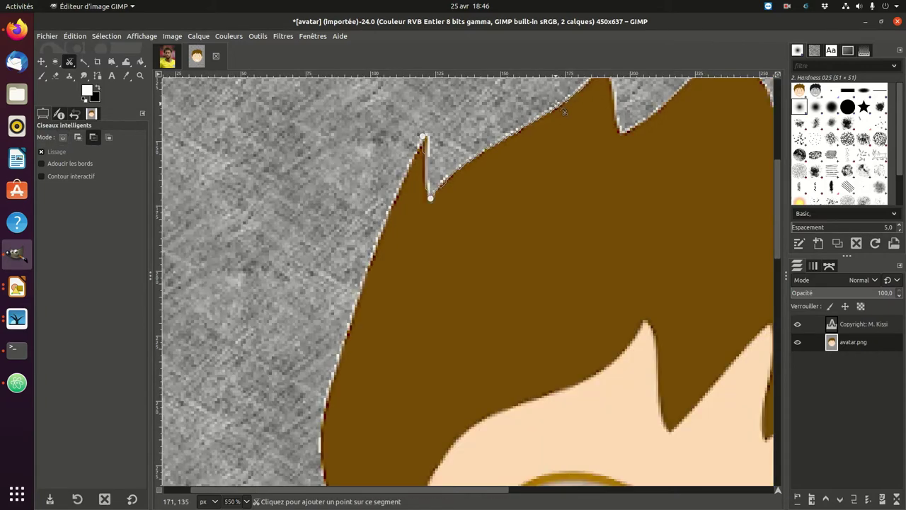
ctrl+scroll(564, 112, down, 1)
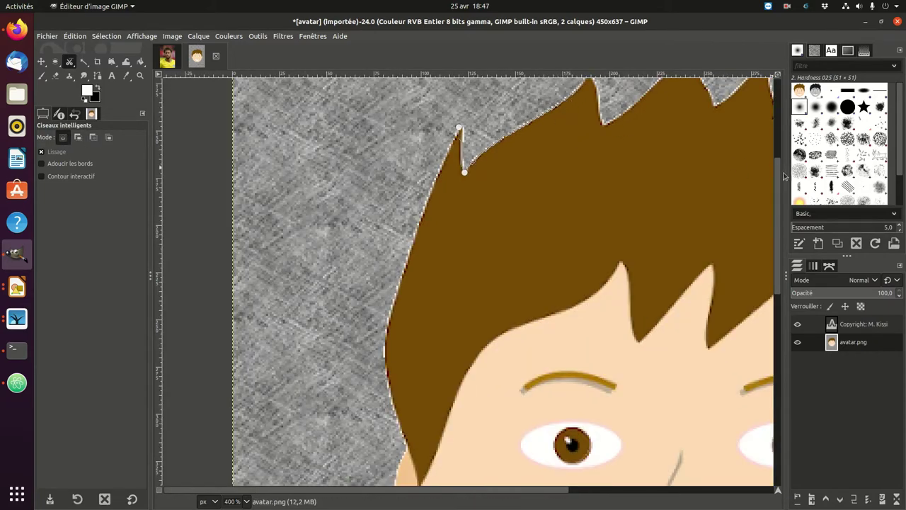
scroll(778, 183, up, 2)
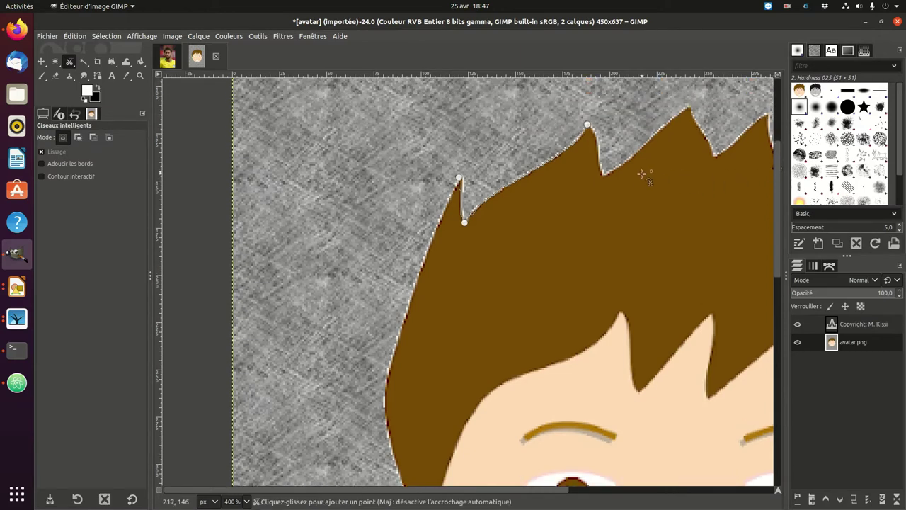
- Anchor the outline across each hair spike and notch to the hair's right corner
click(600, 176)
click(689, 108)
click(717, 156)
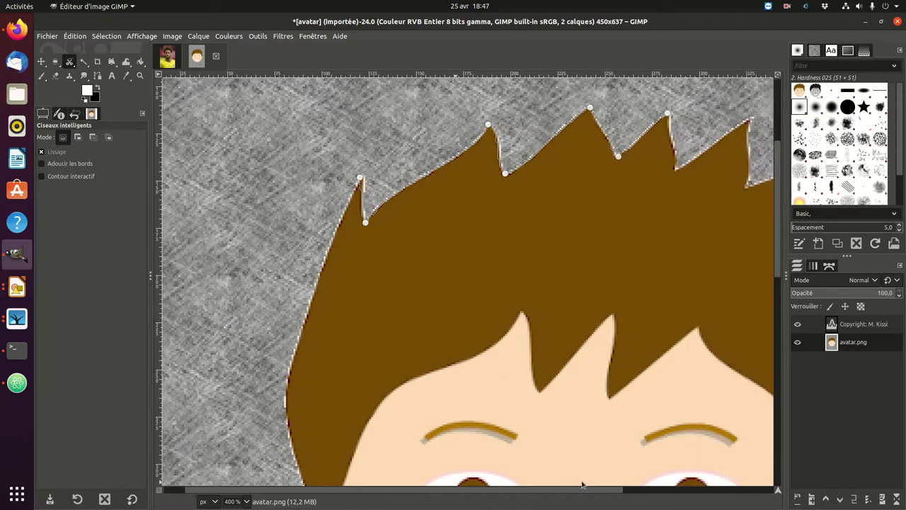
drag(558, 489, 703, 489)
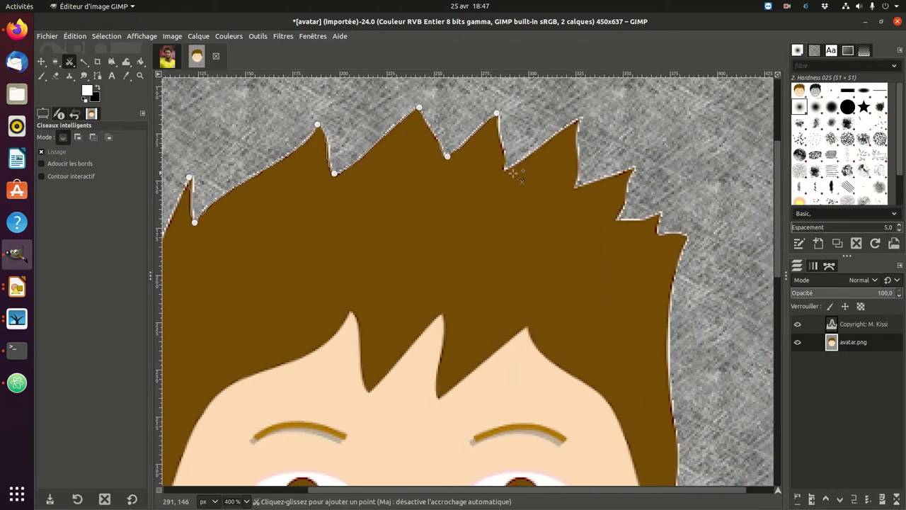
click(505, 169)
click(579, 119)
click(579, 187)
click(636, 168)
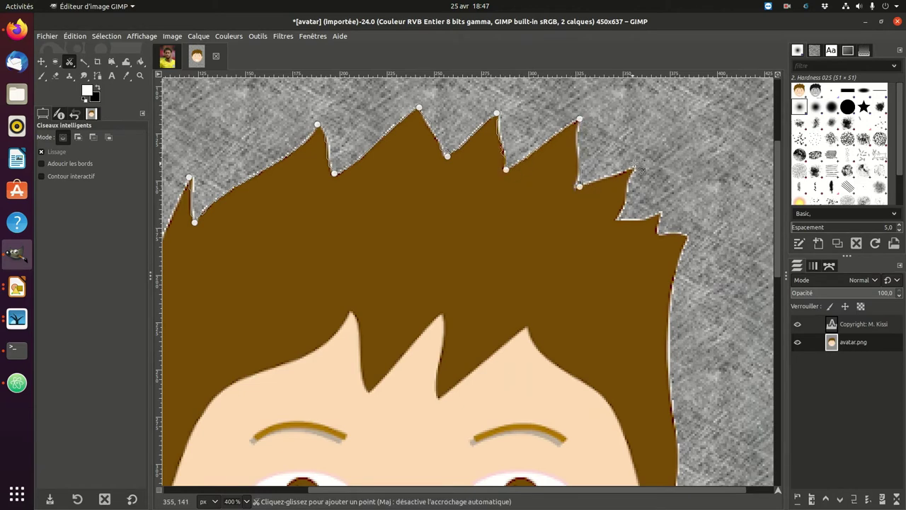
click(620, 220)
click(661, 212)
click(660, 232)
click(690, 236)
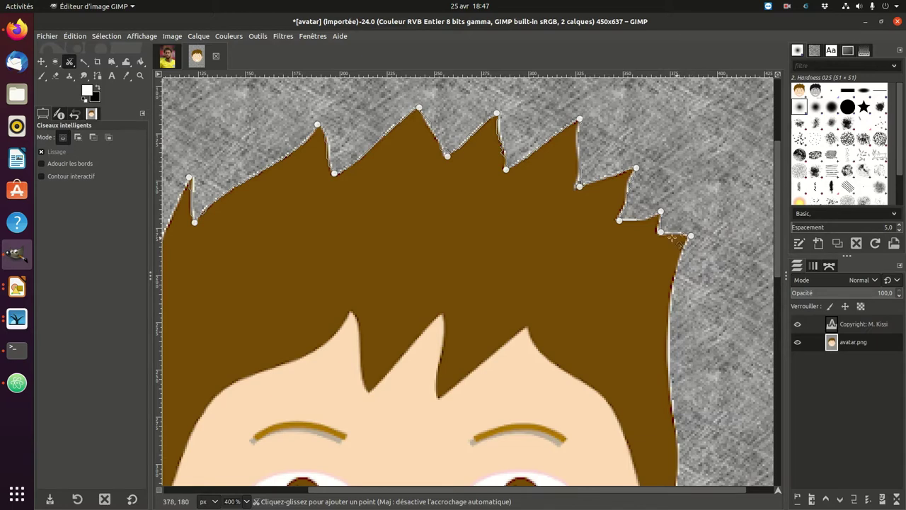
- Continue the outline down the right side of the hair and around the ear
click(669, 363)
scroll(723, 414, down, 3)
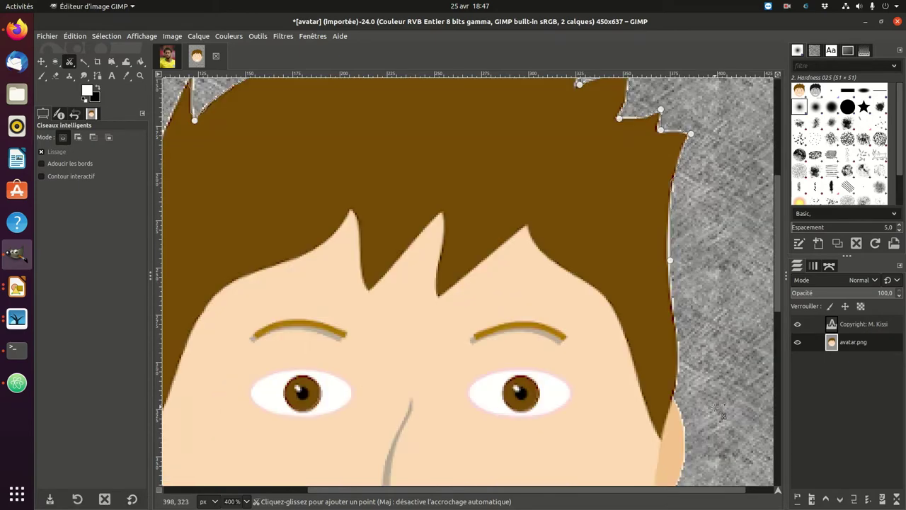
click(675, 397)
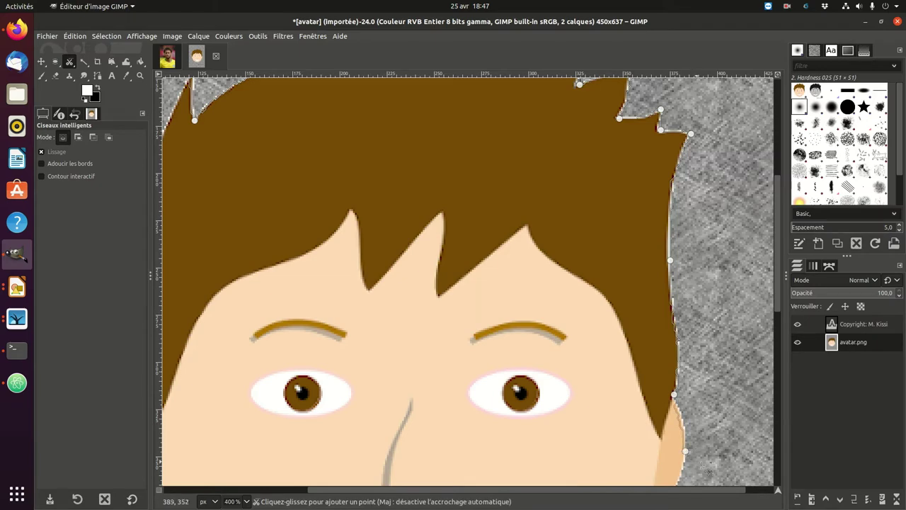
click(686, 450)
scroll(710, 444, down, 4)
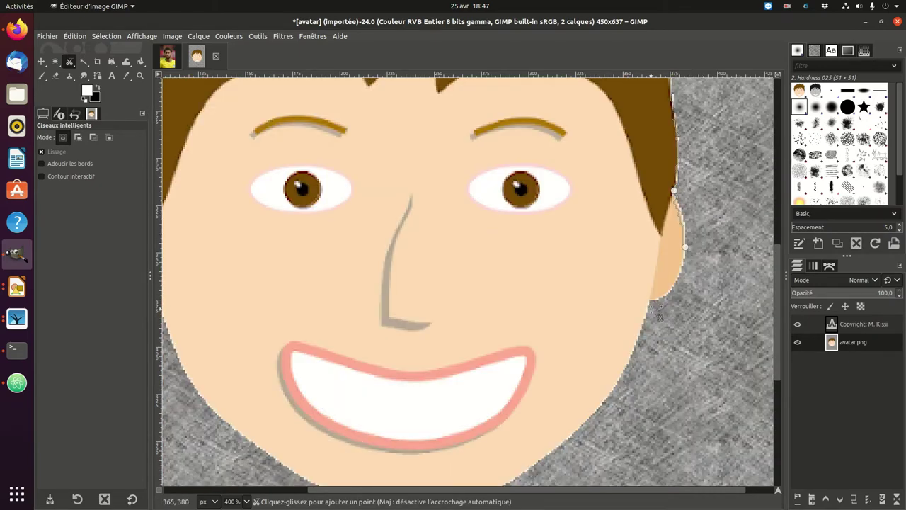
click(650, 302)
- Trace the outline along the jaw, past the chin, onto the left cheek edge
click(593, 418)
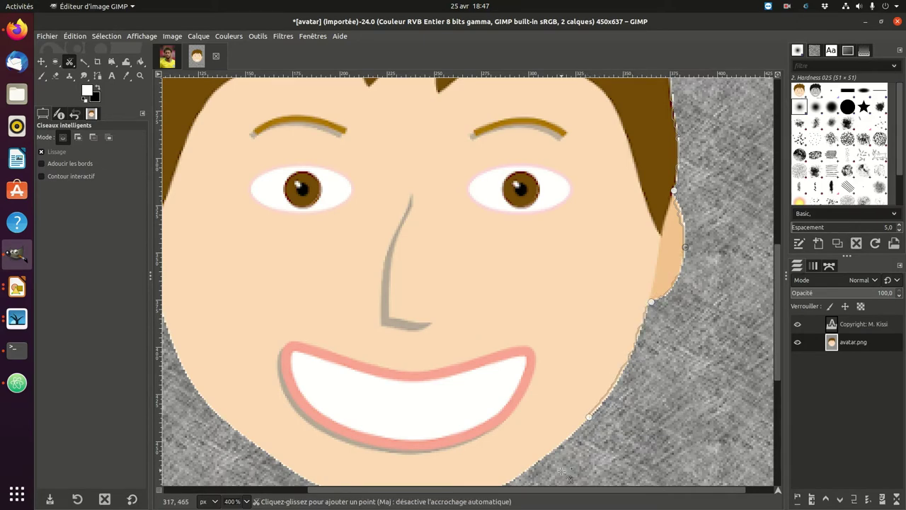
scroll(582, 452, down, 3)
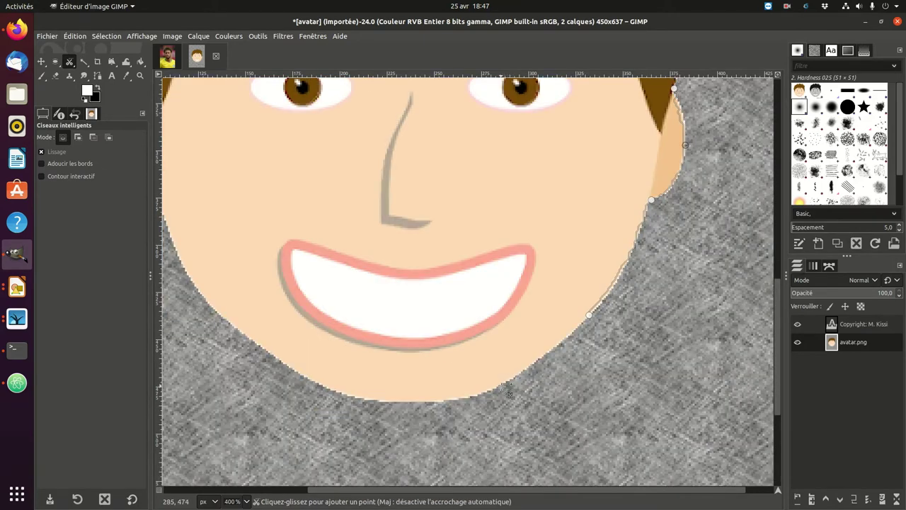
click(499, 386)
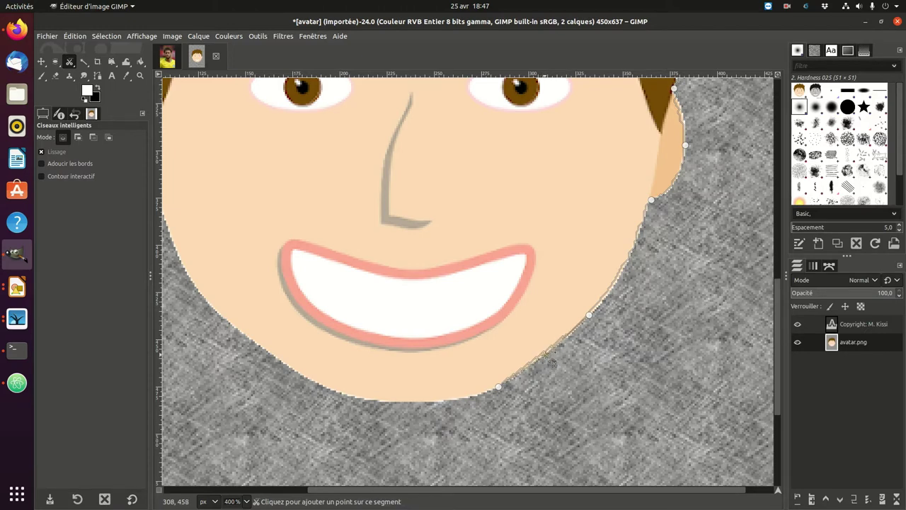
click(546, 354)
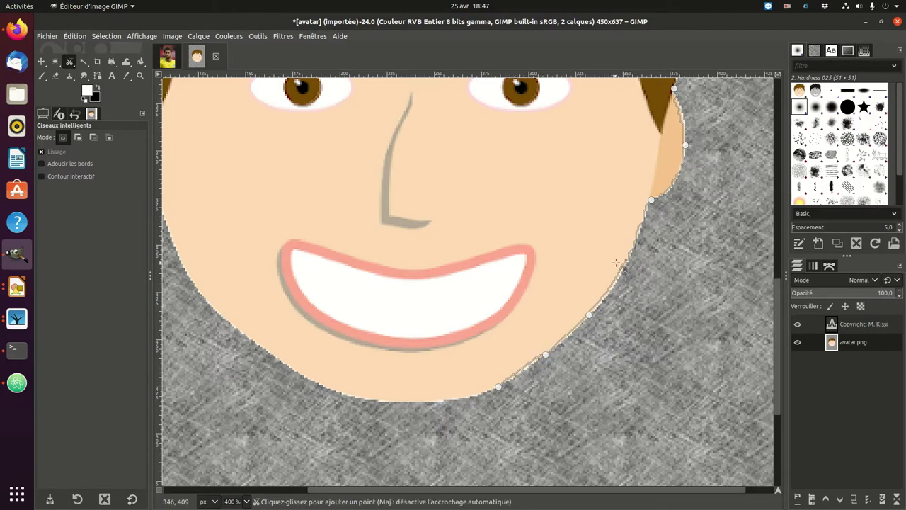
click(387, 402)
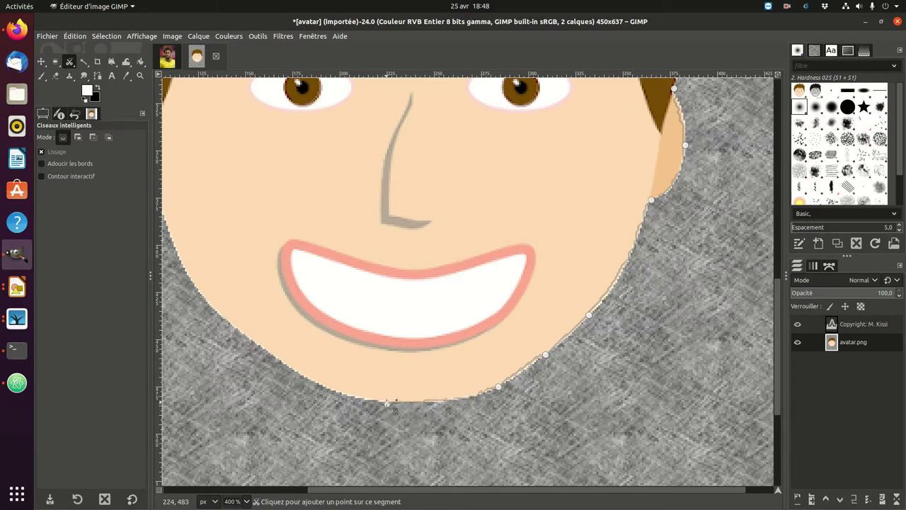
click(248, 340)
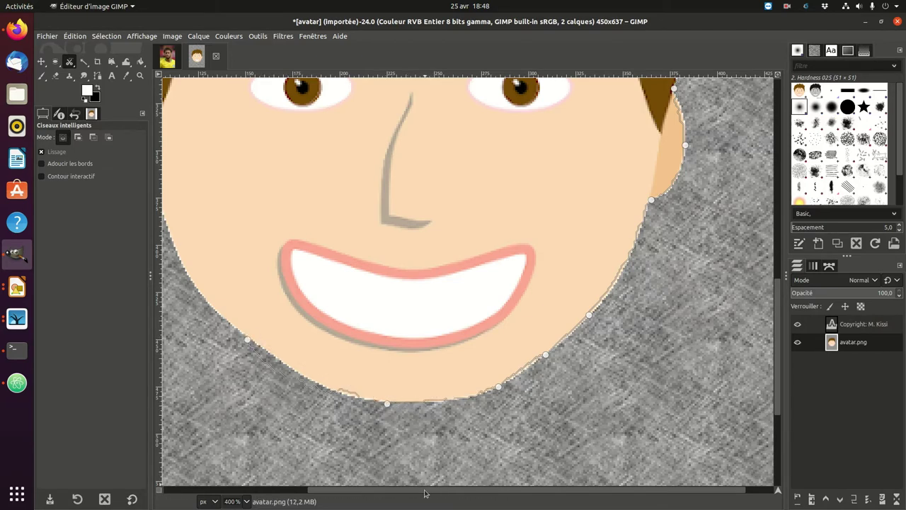
- Trace the outline up the left cheek, past the ear, and along the left hair edge
drag(424, 488, 305, 488)
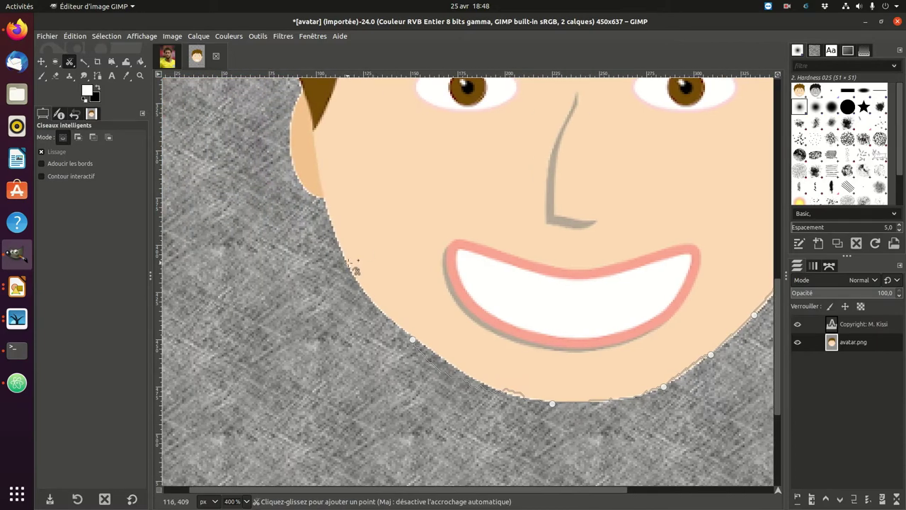
click(346, 265)
click(323, 198)
click(294, 164)
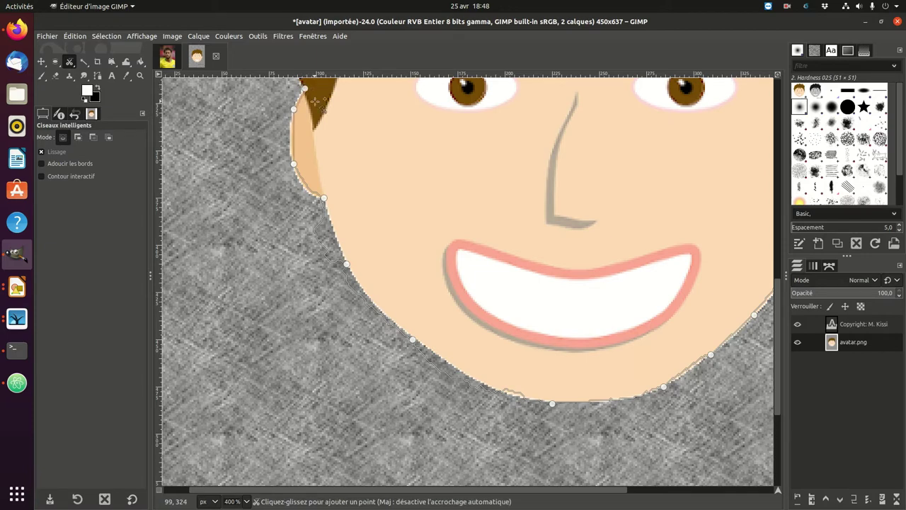
scroll(308, 83, up, 5)
scroll(312, 141, up, 3)
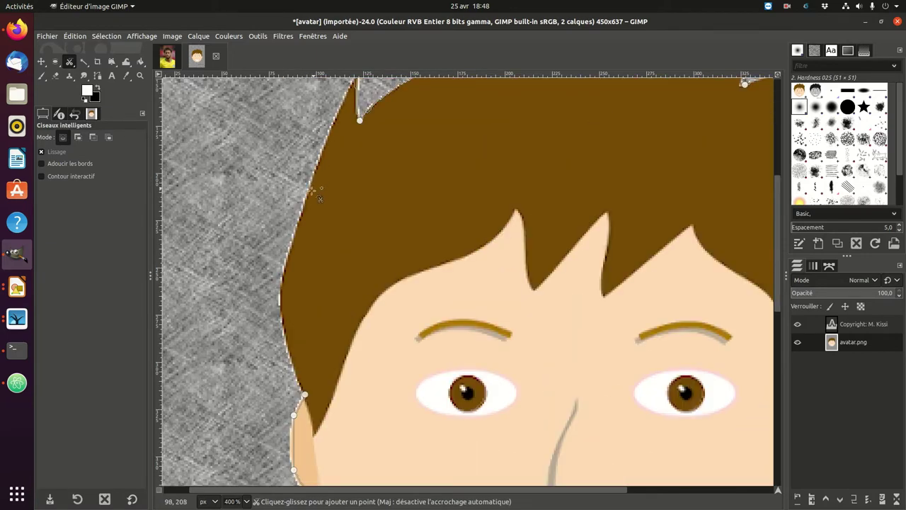
click(298, 224)
click(285, 301)
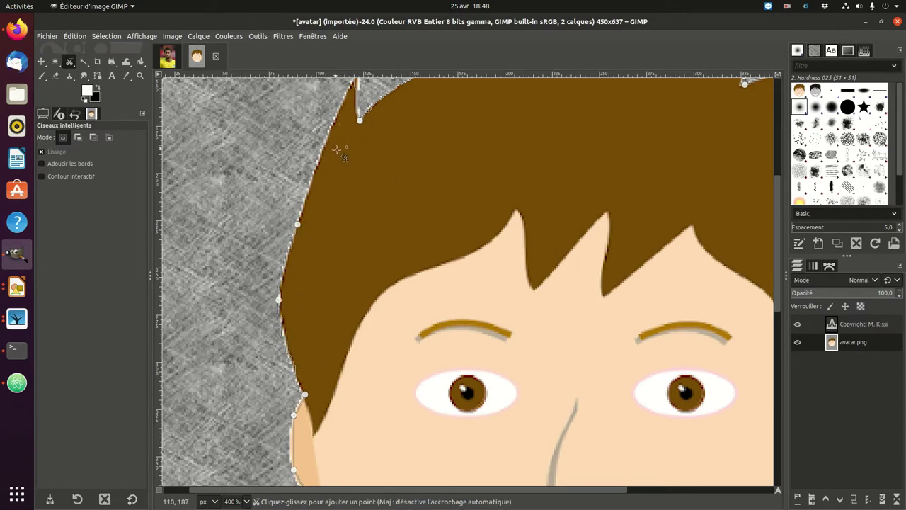
scroll(337, 150, up, 3)
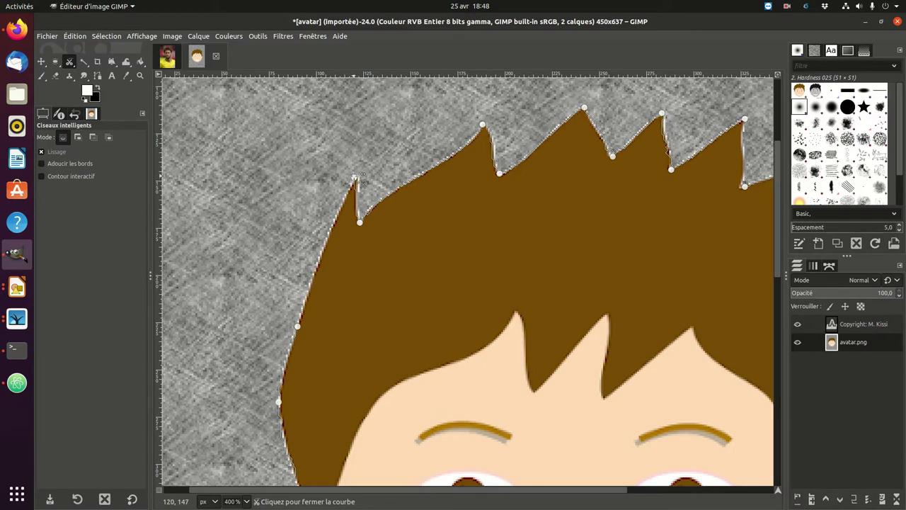
- Close the scissors outline at its starting point to select the whole head
click(355, 177)
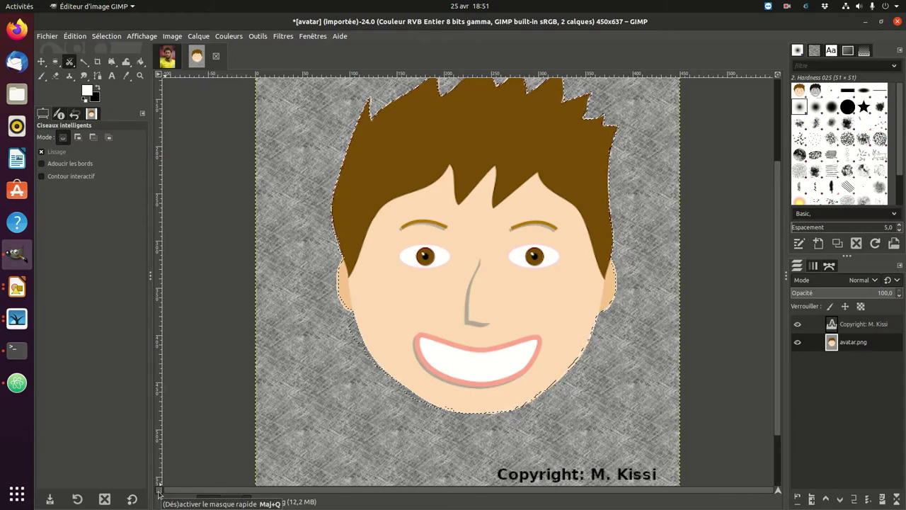
- Turn on Quick Mask and zoom in on the grey strip beside the left jaw
click(158, 492)
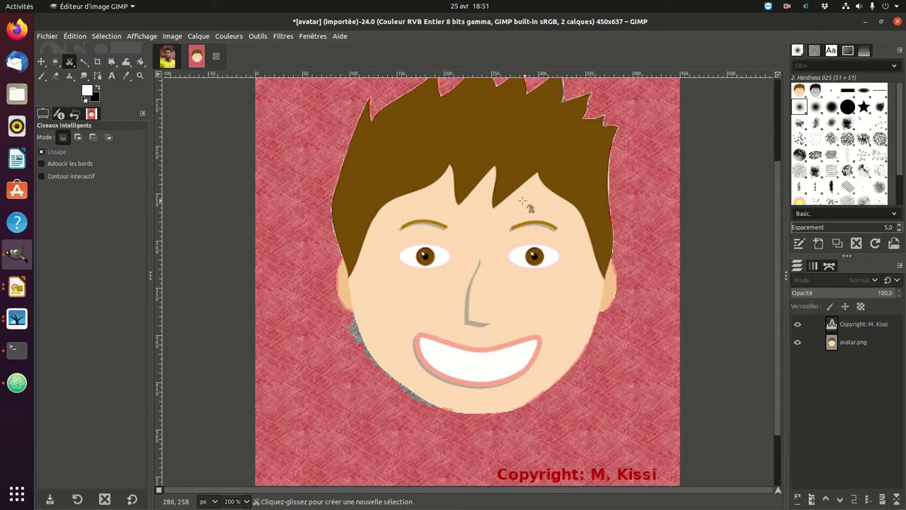
scroll(518, 197, up, 3)
scroll(515, 209, down, 3)
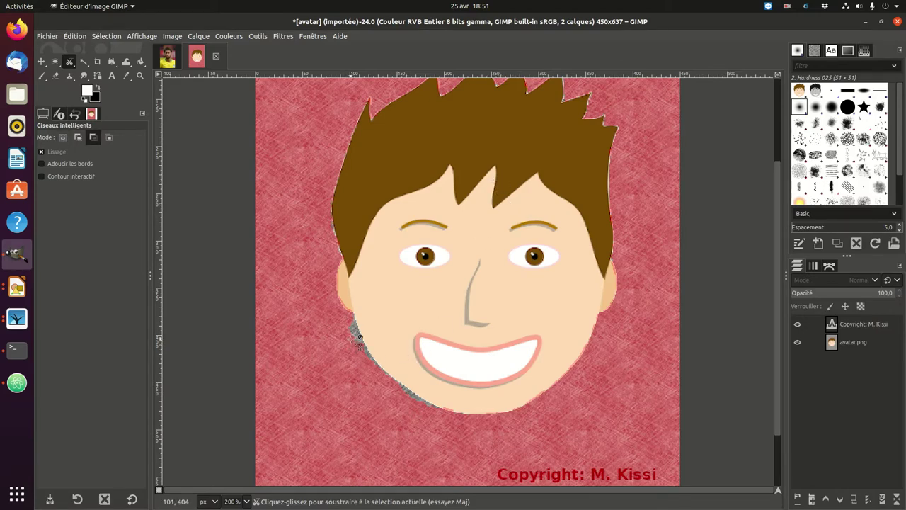
ctrl+scroll(360, 334, up, 1)
ctrl+scroll(359, 334, up, 1)
ctrl+scroll(359, 326, up, 1)
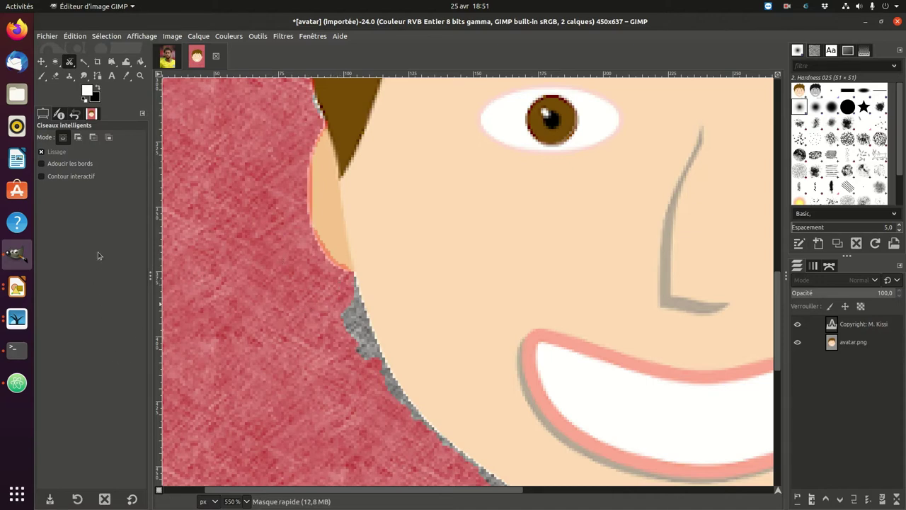
- With a smaller black Paintbrush, mask out the grey strip along the left jaw and chin
click(42, 76)
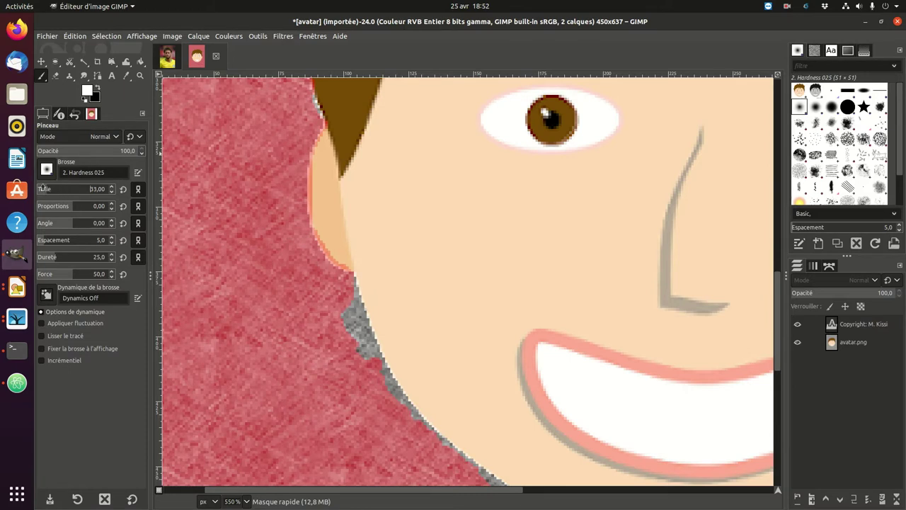
key(bracketleft)
key(bracketleft)
key(bracketleft)
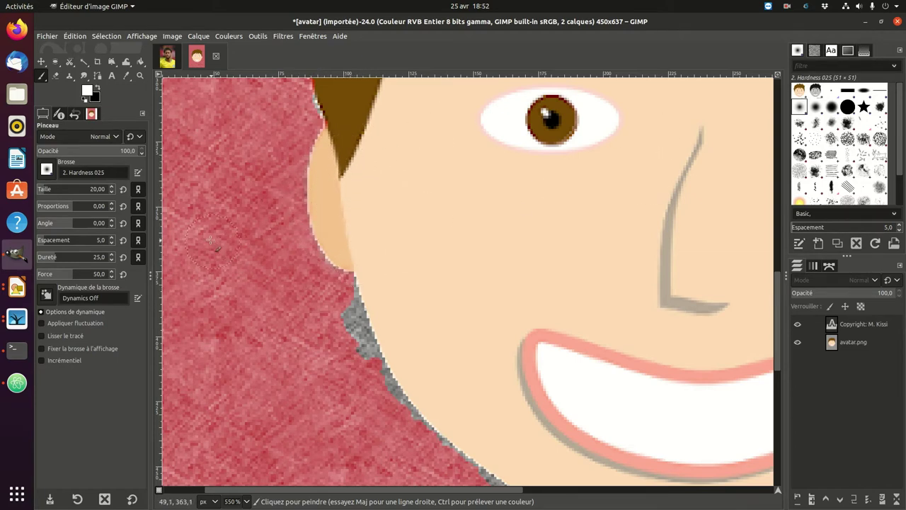
click(98, 89)
mouse_move(331, 294)
mouse_down()
mouse_move(394, 400)
mouse_move(458, 469)
mouse_move(499, 473)
mouse_up()
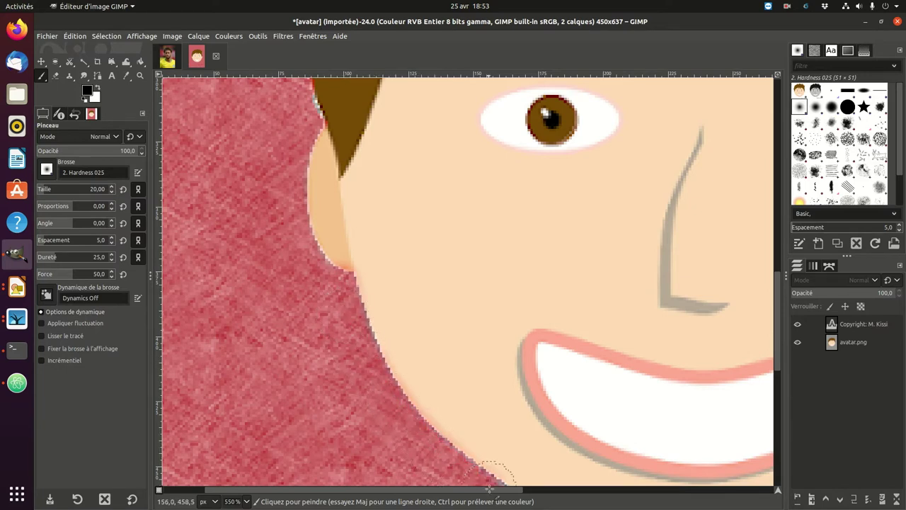
scroll(403, 376, down, 3)
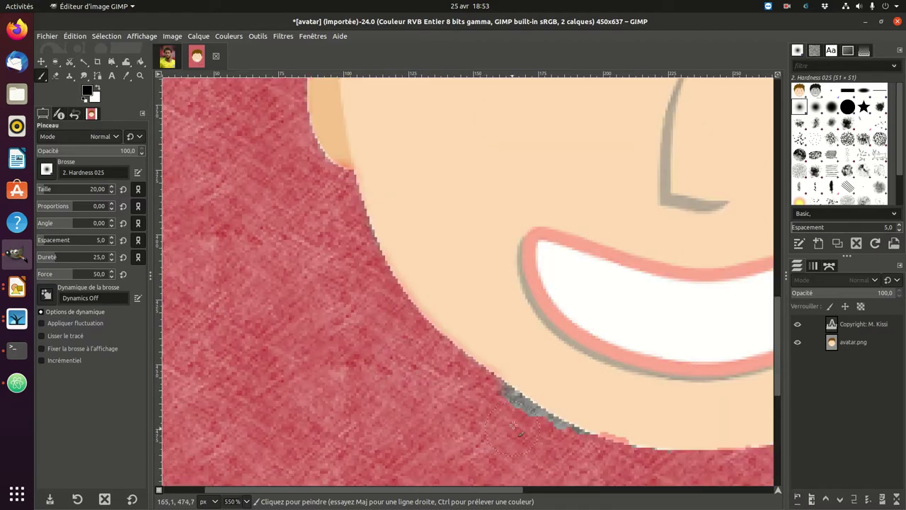
mouse_move(506, 385)
mouse_down()
mouse_move(504, 404)
mouse_move(560, 434)
mouse_move(591, 434)
mouse_move(587, 445)
mouse_move(566, 411)
mouse_move(513, 393)
mouse_move(564, 402)
mouse_up()
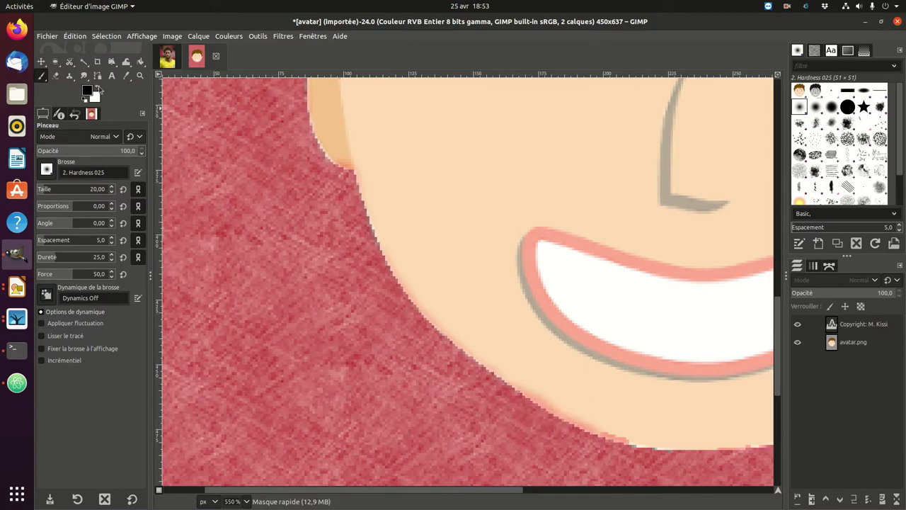
- Paint white along the face edge to restore it to the selection
click(100, 88)
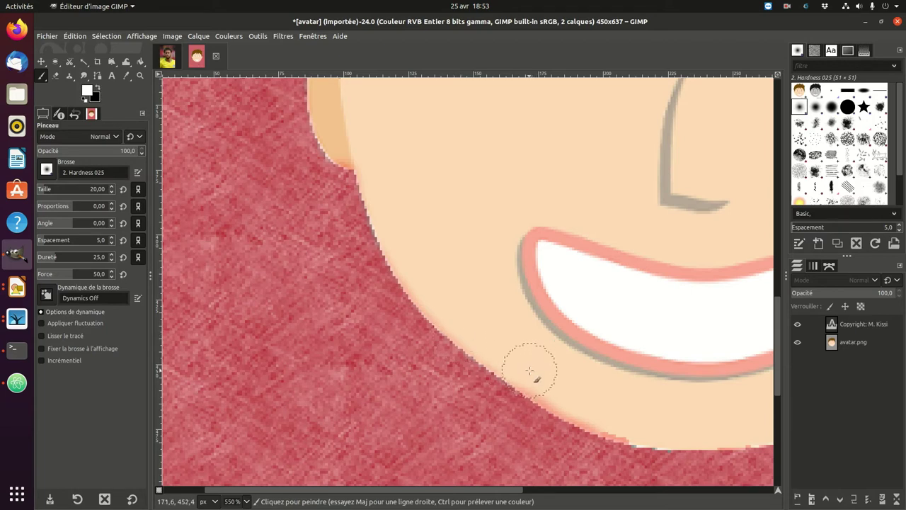
mouse_move(529, 370)
mouse_down()
mouse_move(619, 413)
mouse_move(593, 408)
mouse_up()
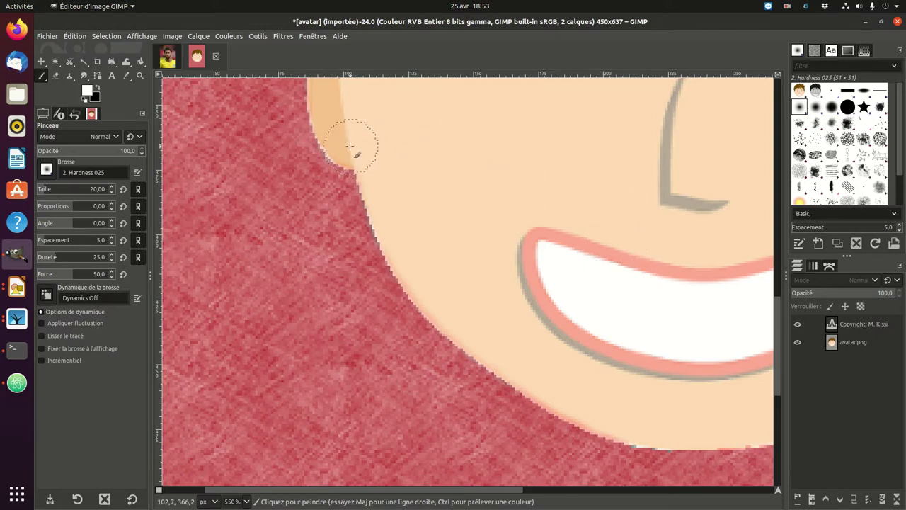
ctrl+scroll(727, 267, down, 1)
- Zoom in closely and paint the thin hair strand and its edge pixels into the selection
ctrl+scroll(727, 268, down, 1)
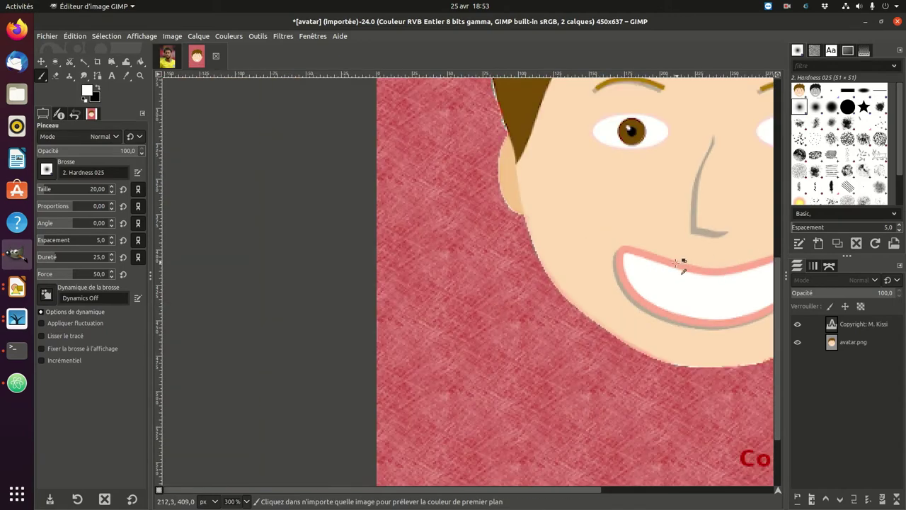
scroll(587, 196, up, 3)
scroll(566, 202, up, 3)
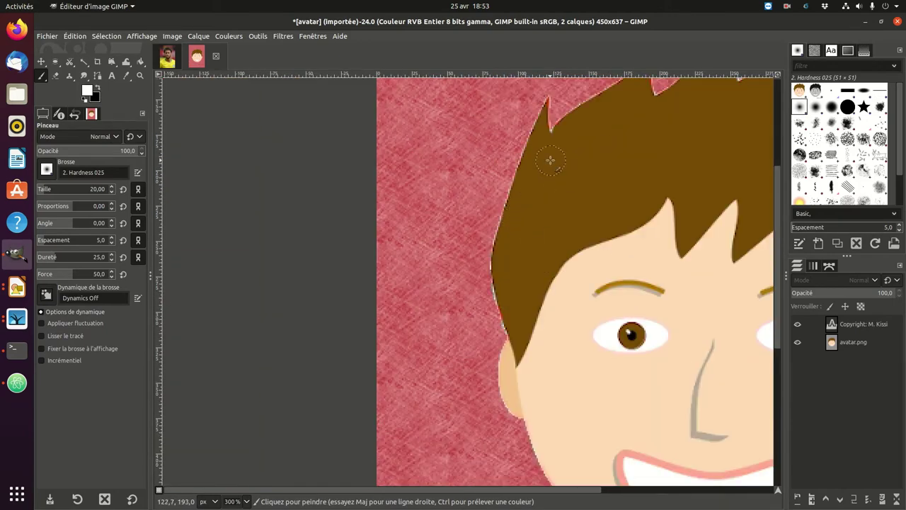
scroll(550, 159, up, 3)
ctrl+scroll(549, 205, up, 1)
ctrl+scroll(549, 205, up, 2)
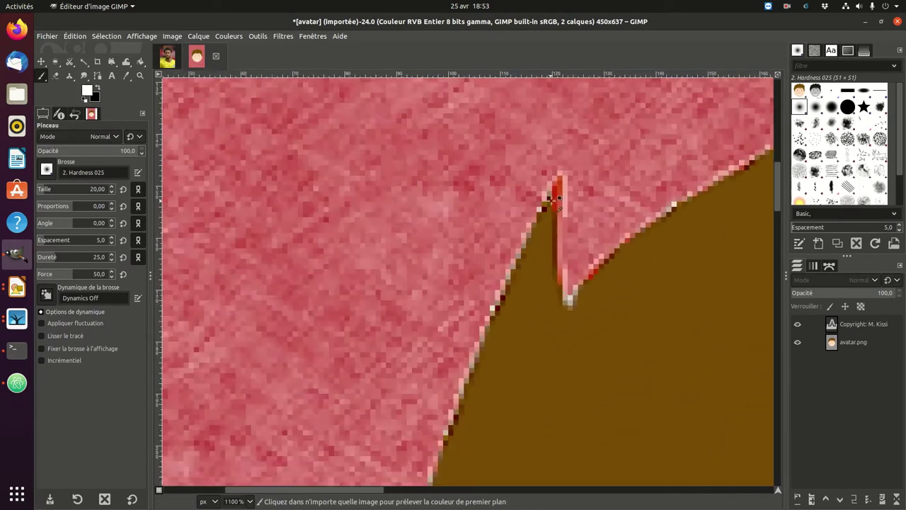
ctrl+scroll(556, 192, up, 2)
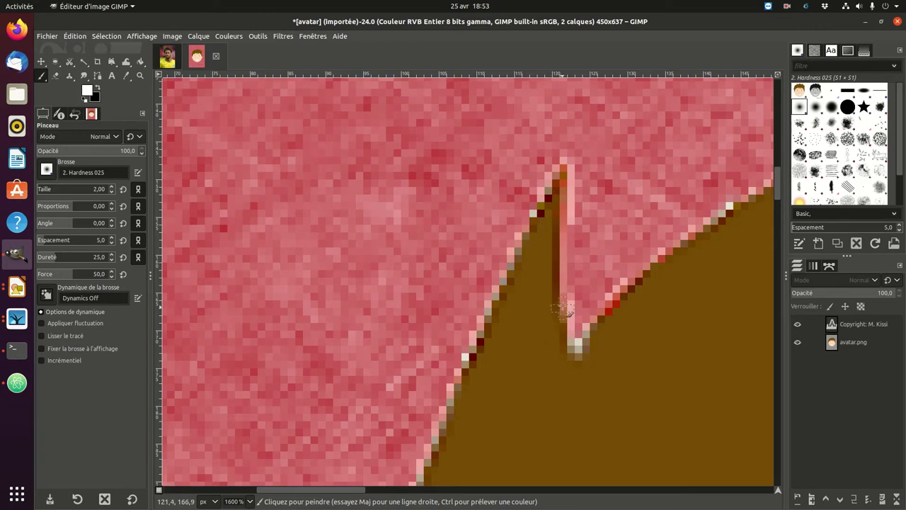
drag(566, 315, 563, 176)
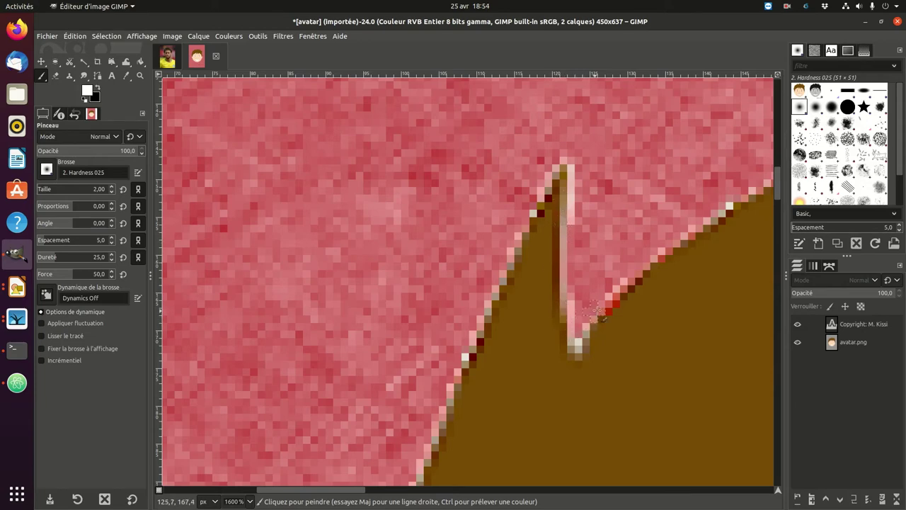
drag(607, 311, 627, 287)
scroll(648, 287, down, 2)
scroll(668, 283, down, 1)
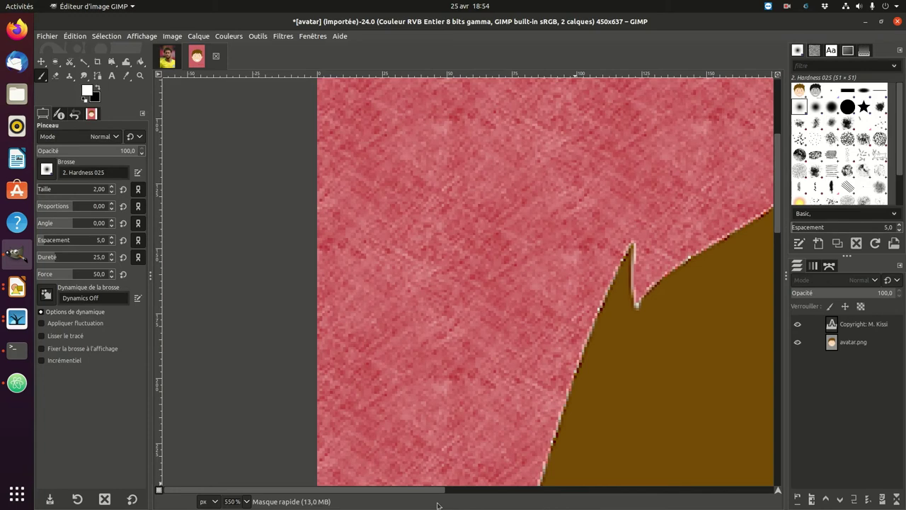
- Set white as the foreground colour and review the mask edges around the cheek and jaw
drag(437, 494, 650, 504)
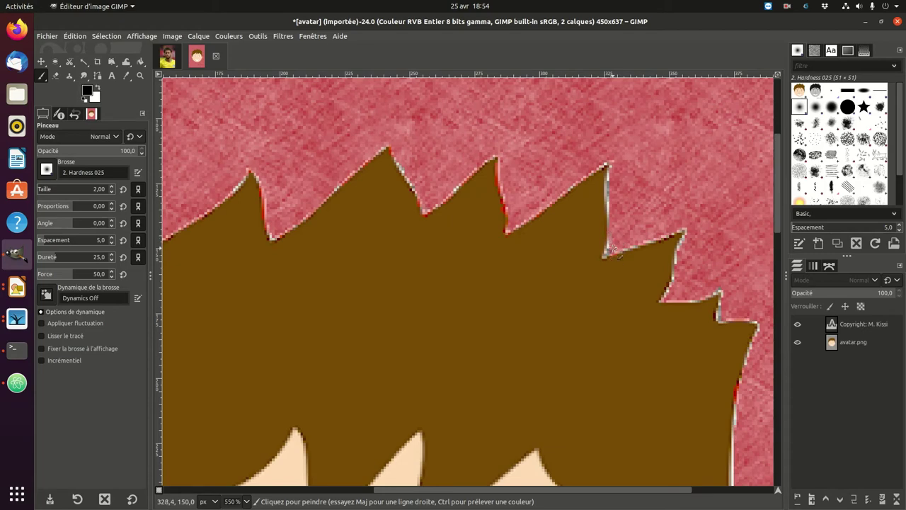
scroll(764, 354, down, 5)
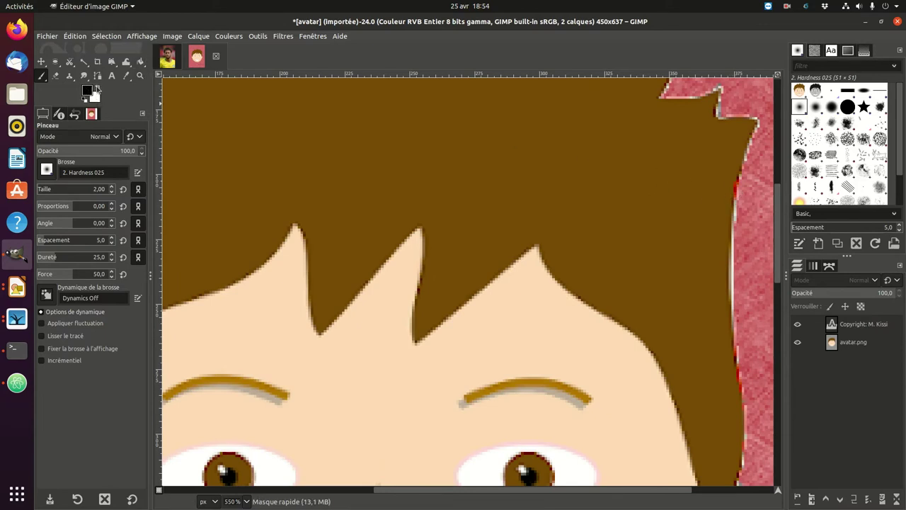
click(97, 88)
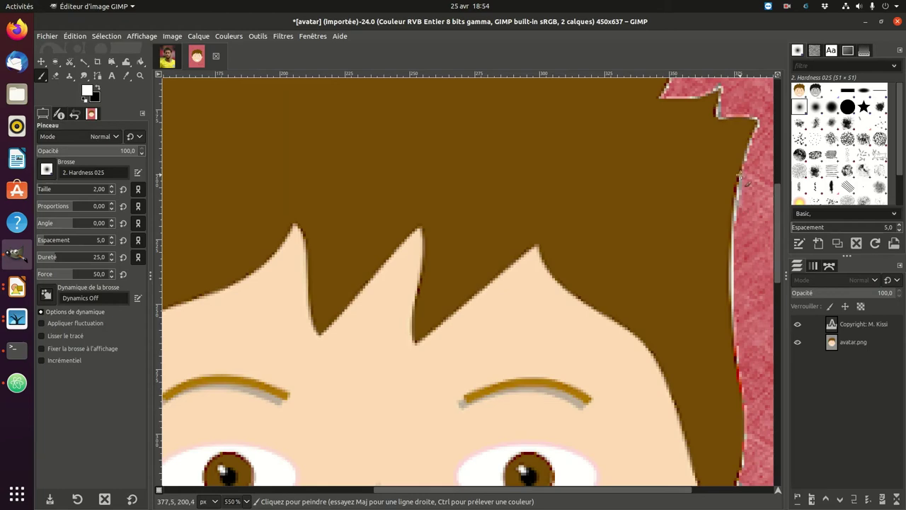
scroll(727, 280, down, 5)
scroll(729, 290, down, 3)
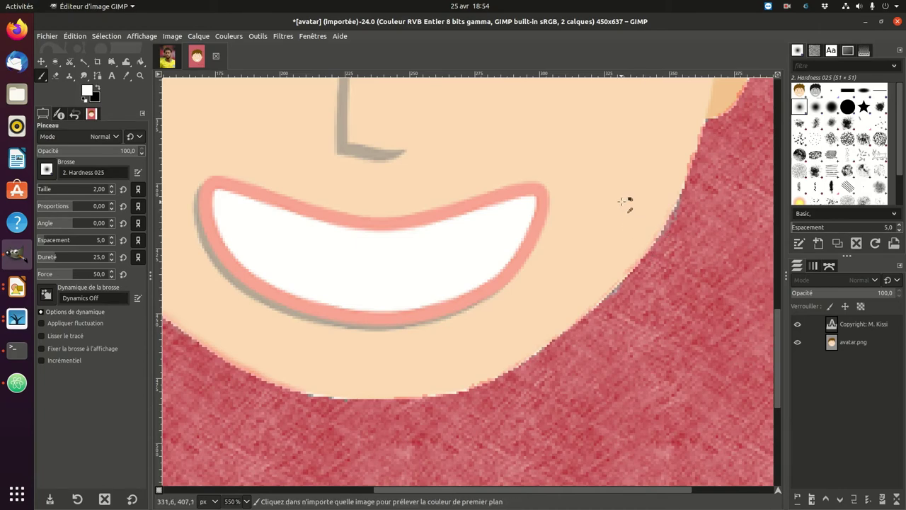
scroll(628, 202, down, 2)
scroll(627, 172, down, 1)
scroll(548, 272, up, 3)
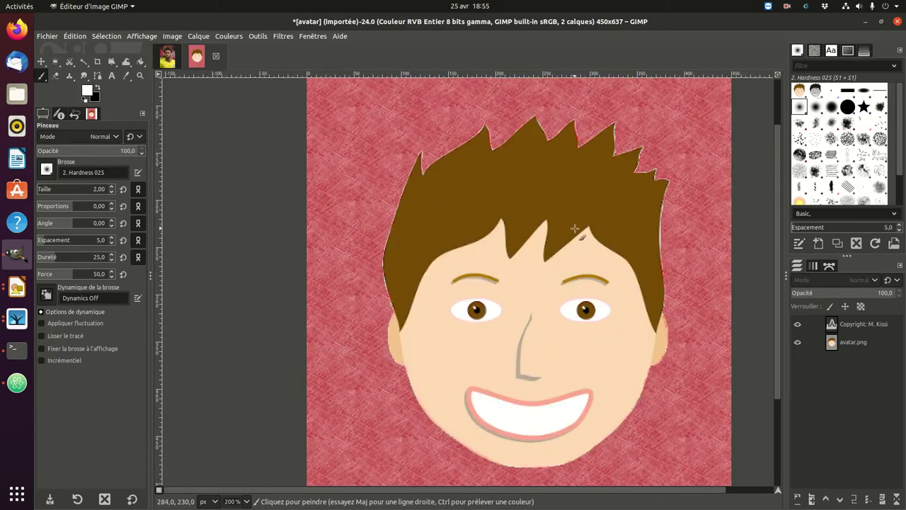
scroll(572, 225, down, 1)
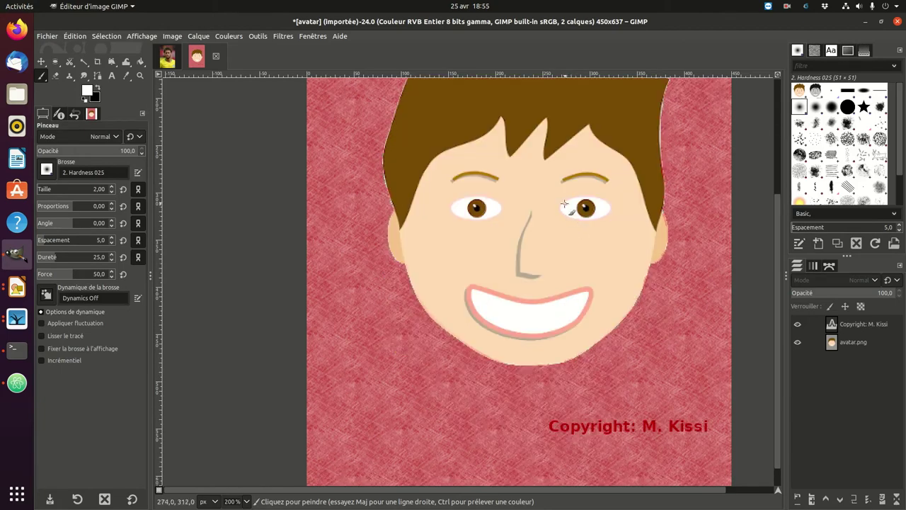
scroll(567, 212, up, 1)
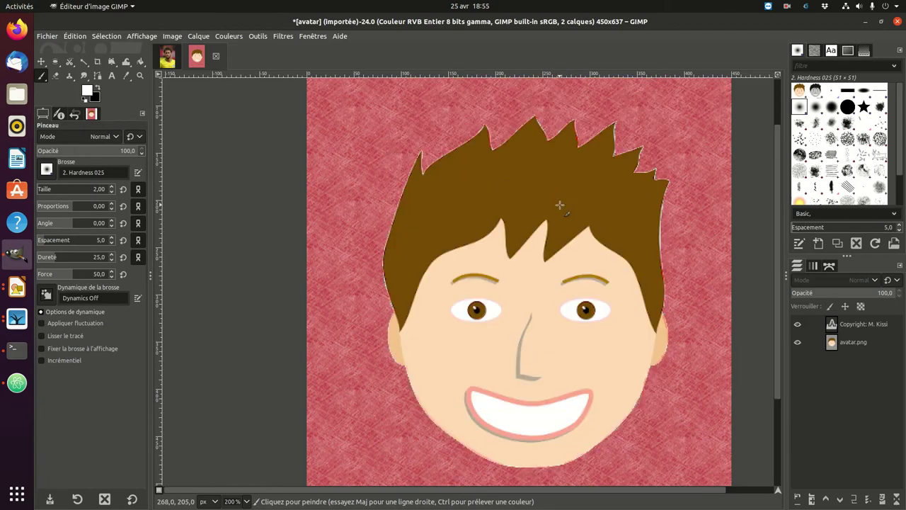
- Turn Quick Mask off, copy the head via Édition > Copier, and return to the Neymar photo
click(158, 490)
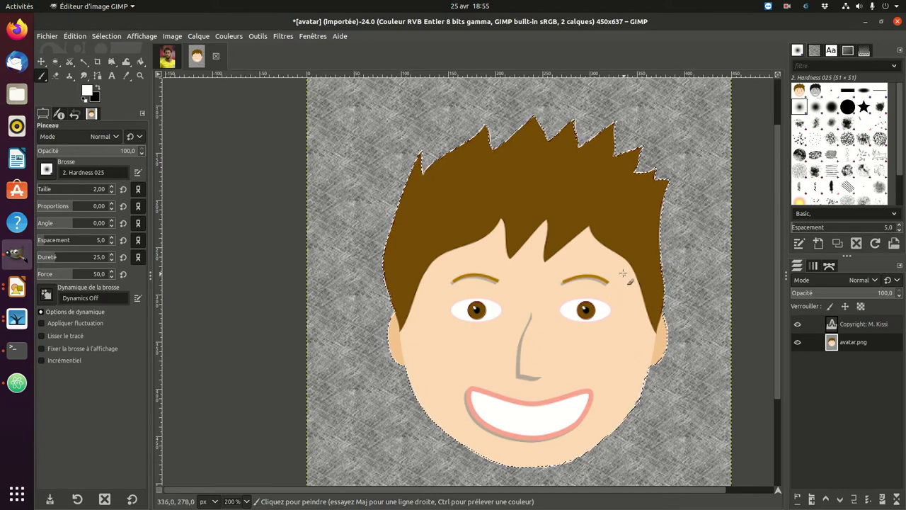
click(77, 36)
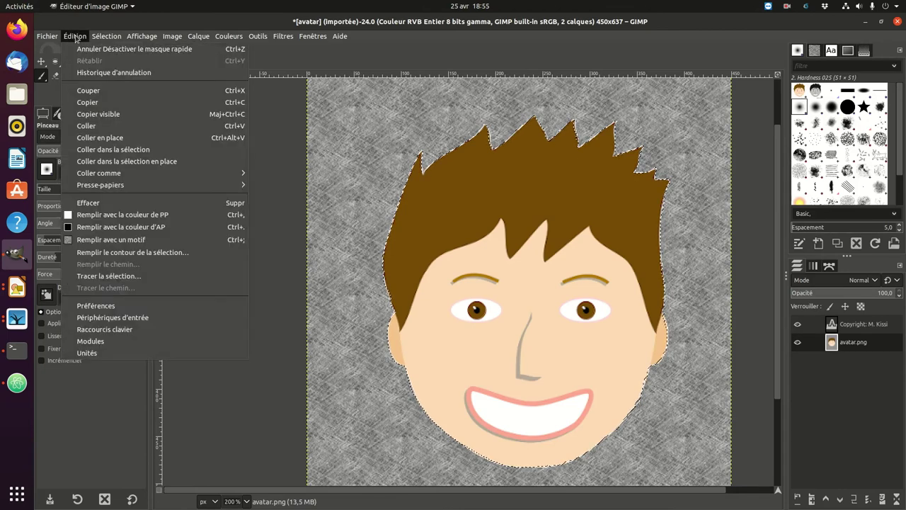
click(96, 102)
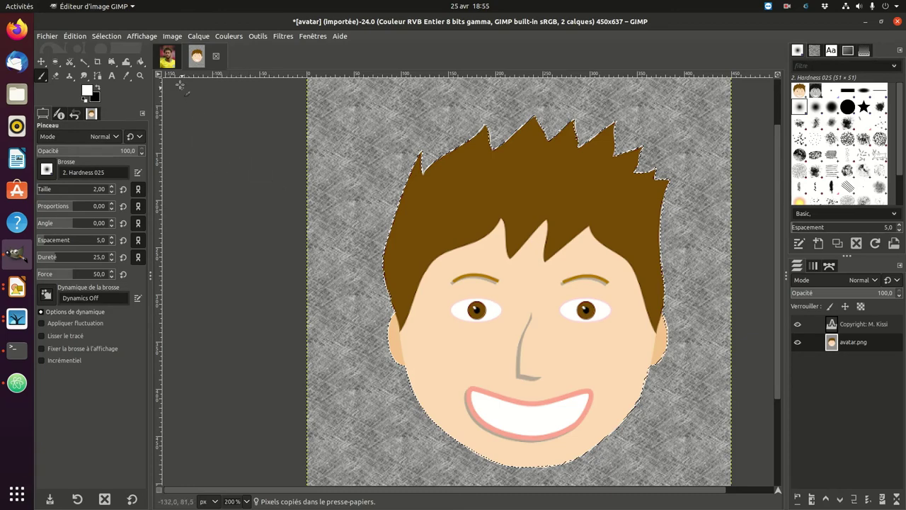
click(168, 58)
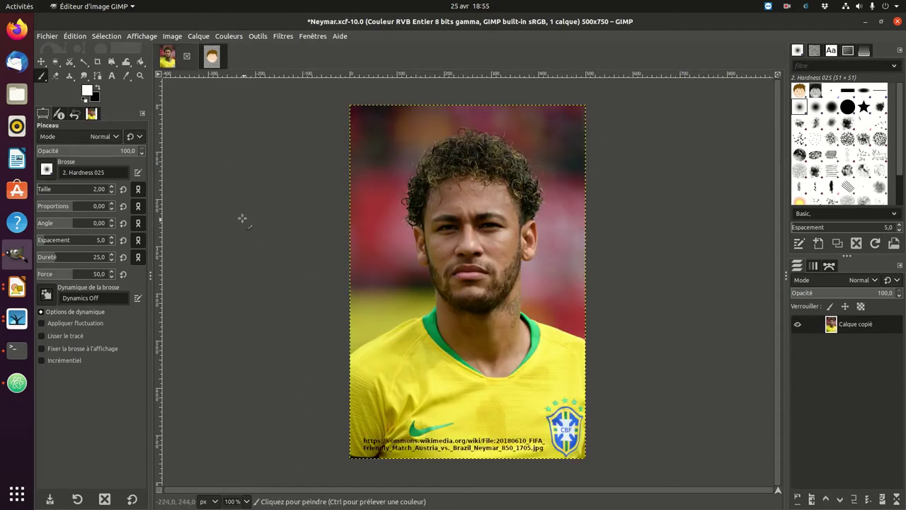
- Paste the copied cartoon face into the Neymar photo as a floating selection and select the Move tool
click(77, 37)
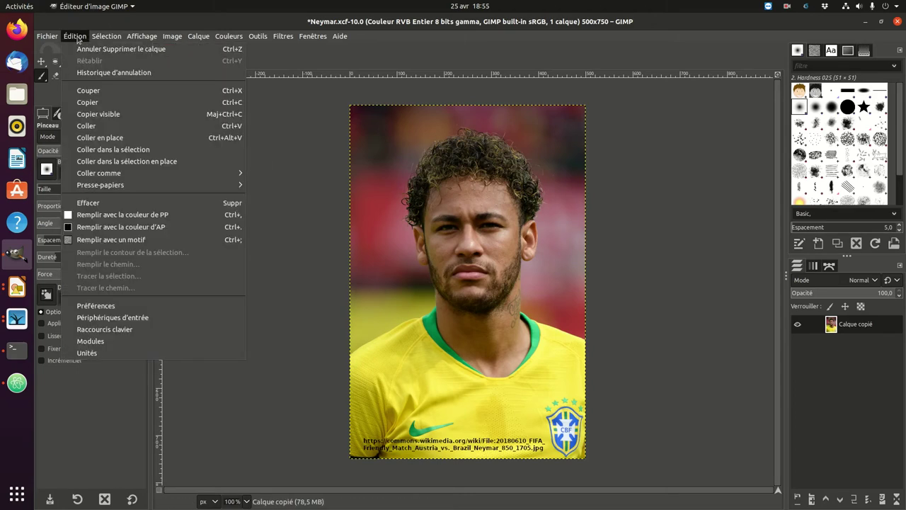
click(115, 127)
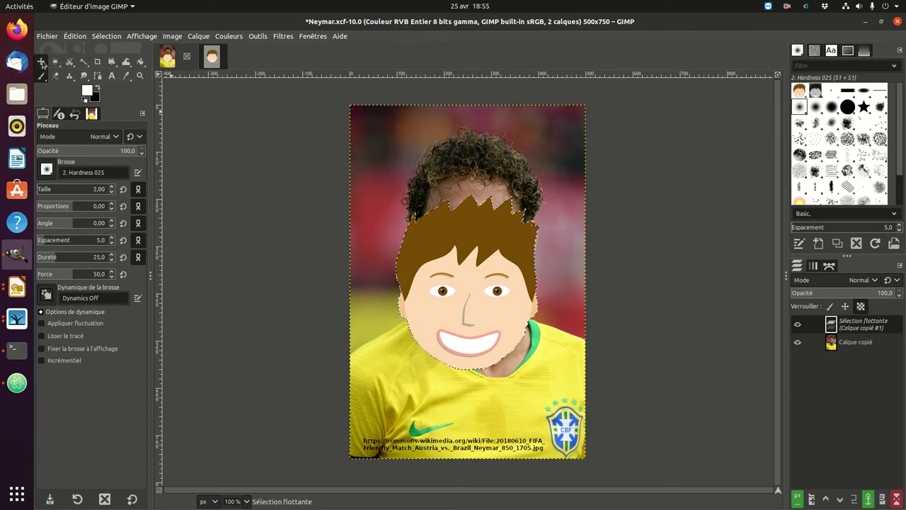
click(41, 63)
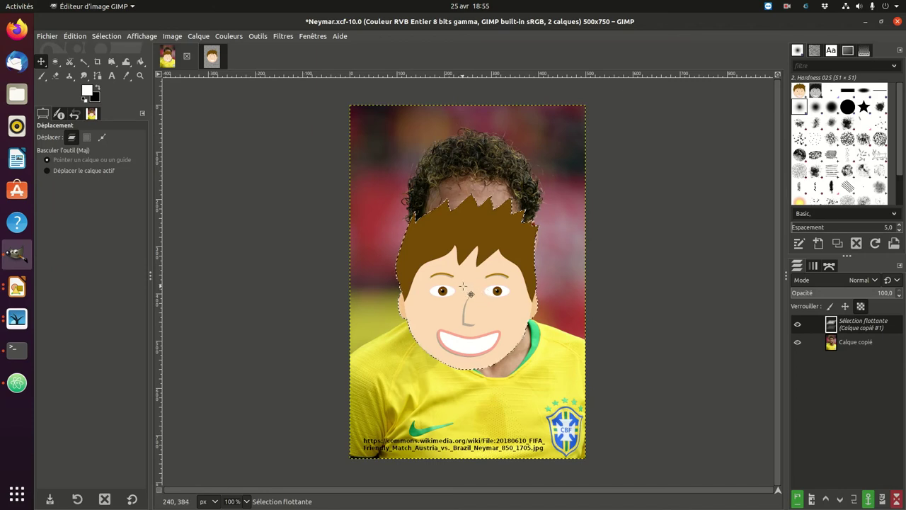
- Move the floating cartoon face up over Neymar's head, nudged slightly up and left
mouse_move(479, 318)
mouse_down()
mouse_move(486, 267)
mouse_move(488, 276)
mouse_move(479, 268)
mouse_up()
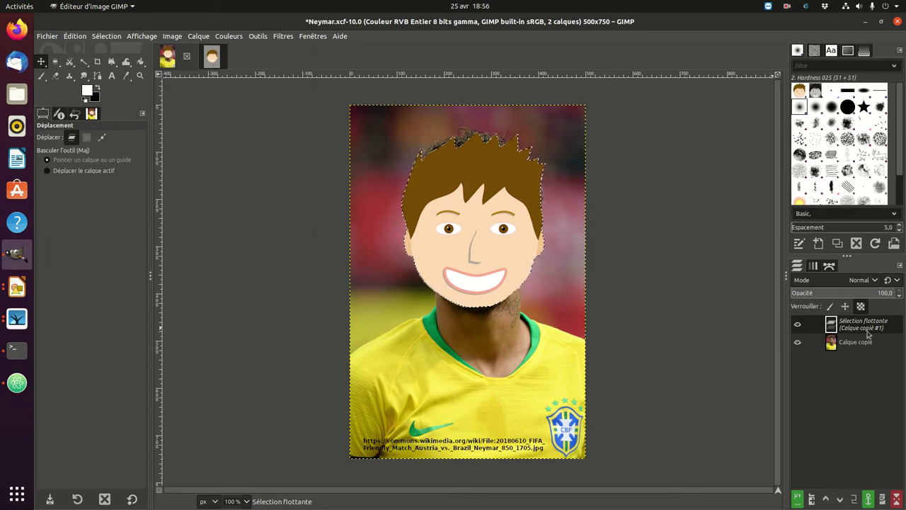
click(852, 346)
drag(477, 247, 480, 245)
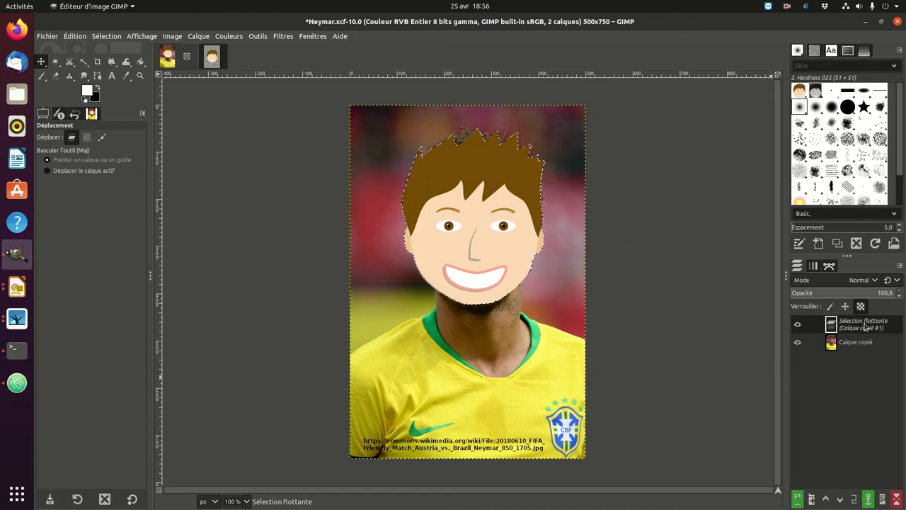
- Turn the floating cartoon face into its own layer, Calque copié #1, above the photo
right_click(860, 327)
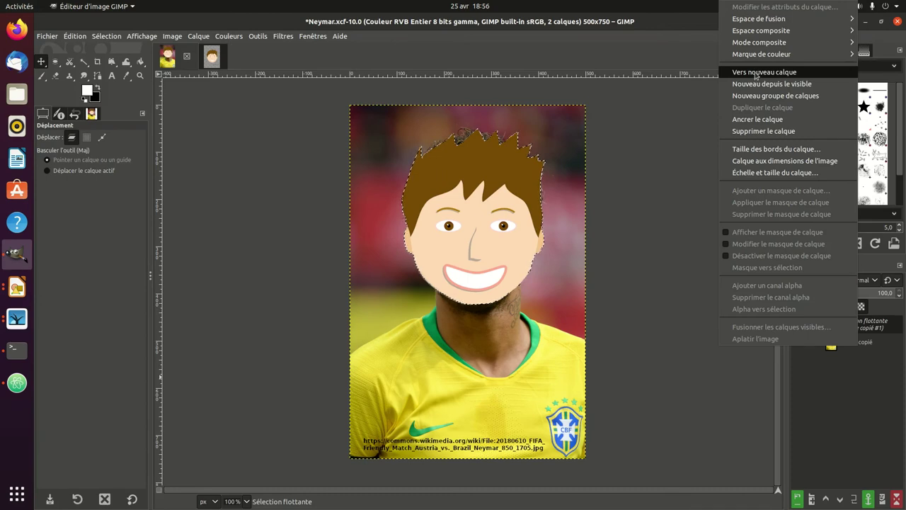
click(757, 73)
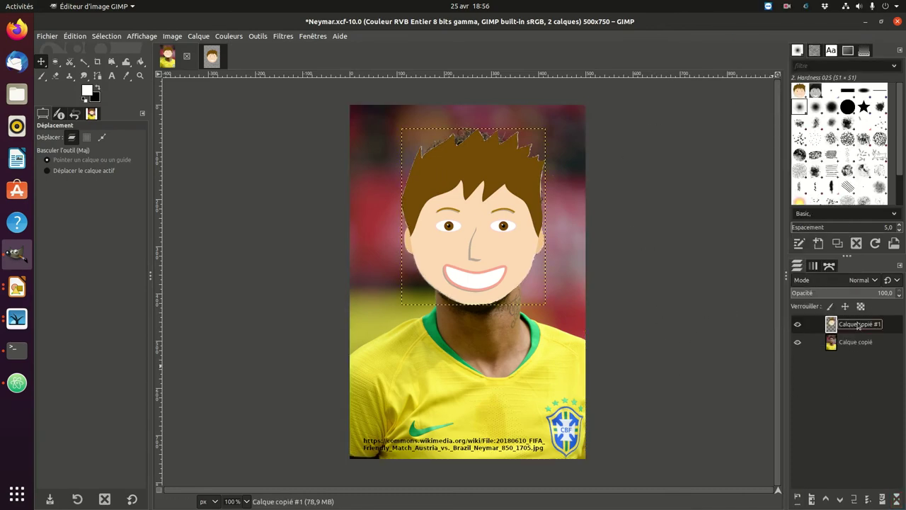
click(856, 345)
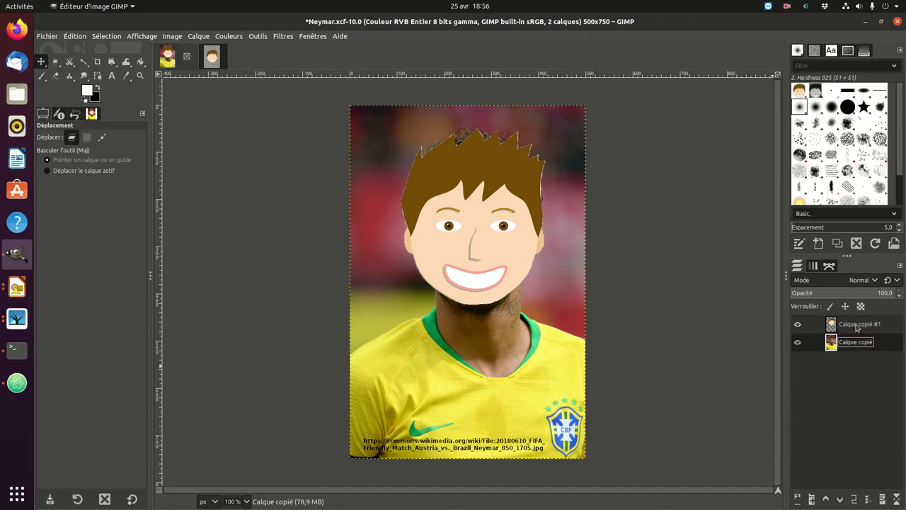
click(856, 327)
click(860, 344)
- Hide and reshow the photo and cartoon face layers to check both layers
click(798, 344)
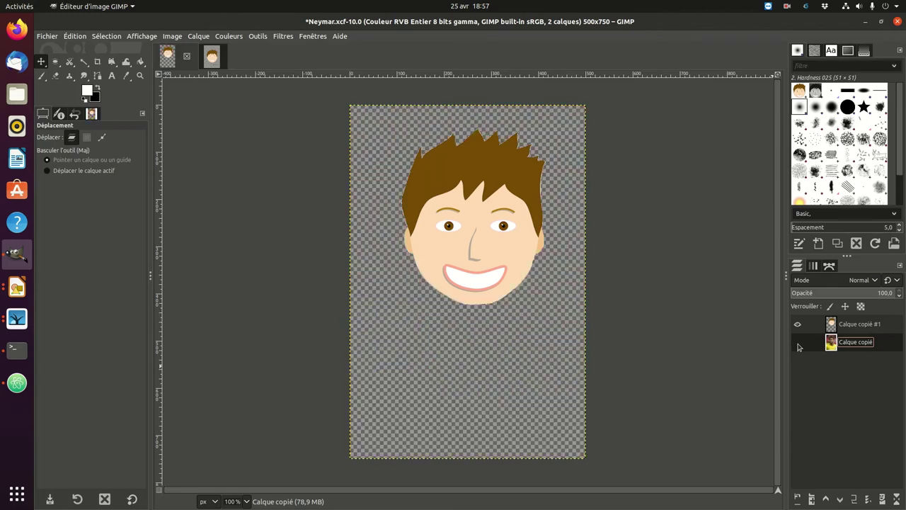
click(798, 344)
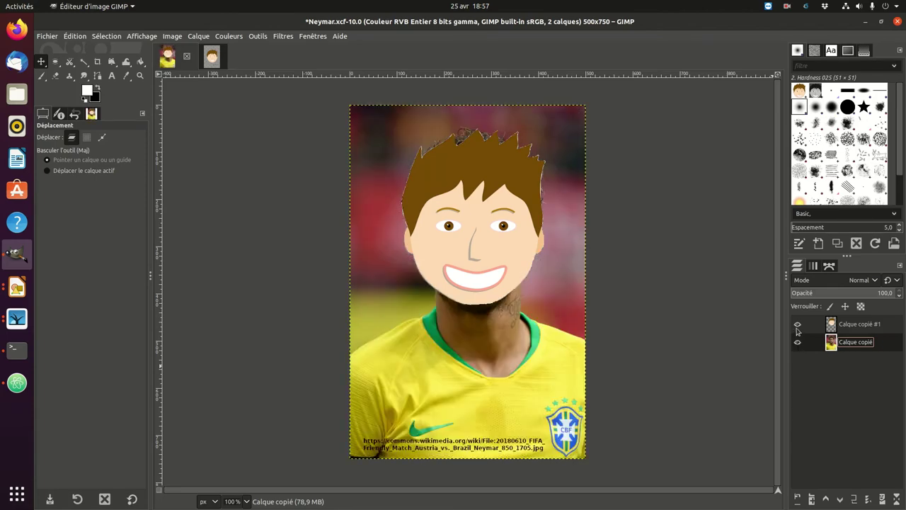
click(798, 325)
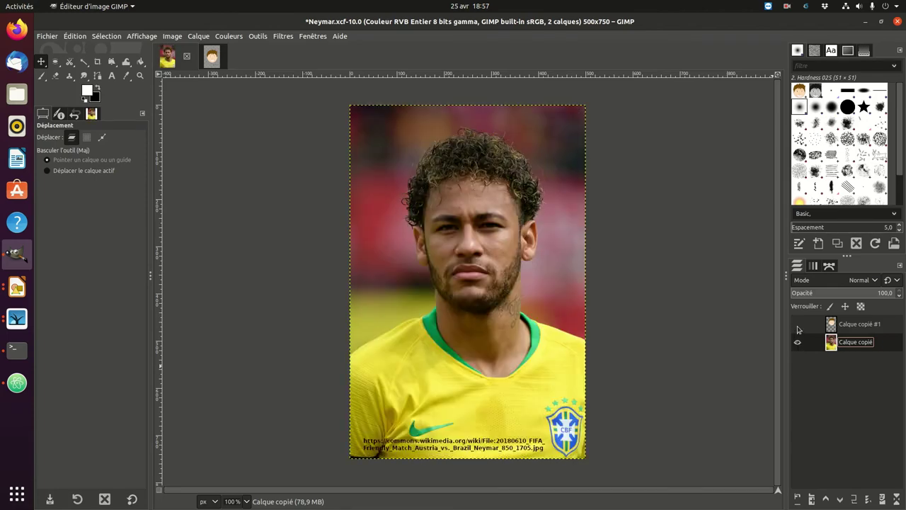
click(798, 325)
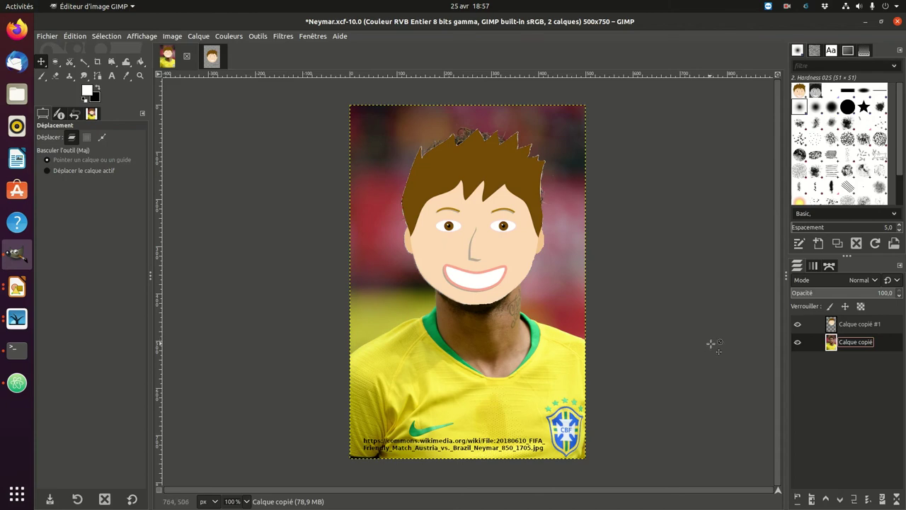
- Save the two-layer image as Neymar.xcf
click(47, 36)
click(82, 125)
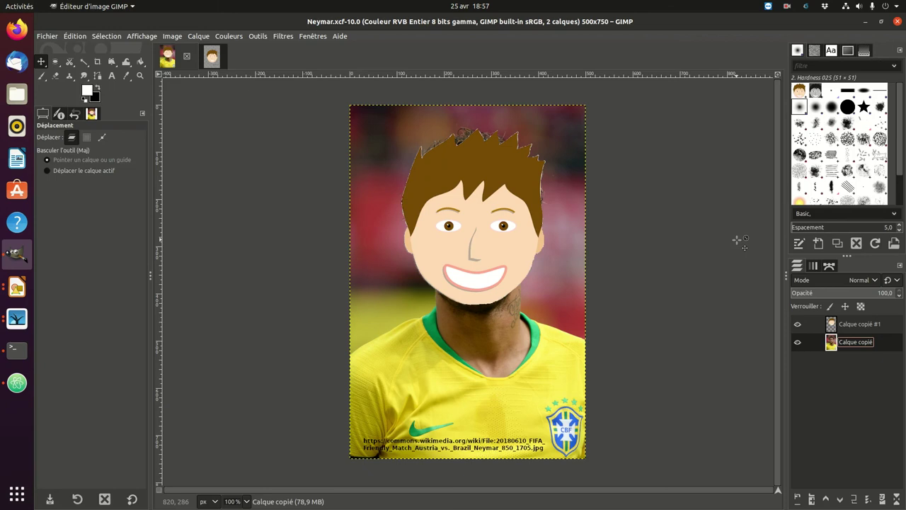
- Activate the Intelligent Scissors (Ciseaux intelligents) tool
click(69, 63)
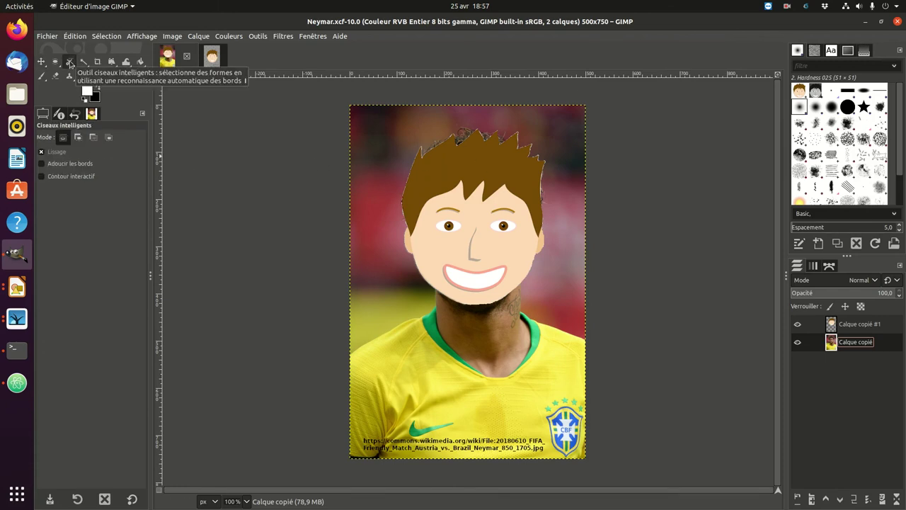